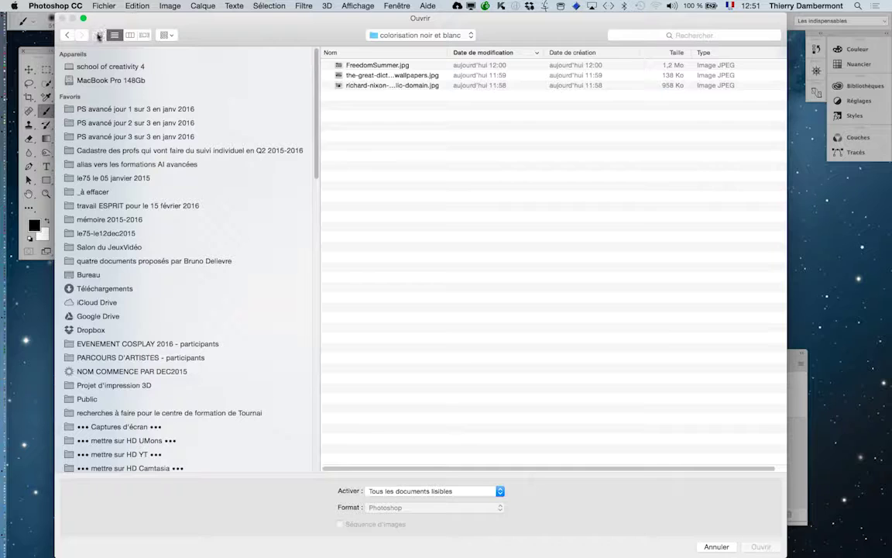
# - Open the the-great-dictator-movie JPEG from the colorisation noir et blanc folder, browsing by thumbnails, and show it in full-screen mode with the menu bar
pyautogui.click(98, 35)
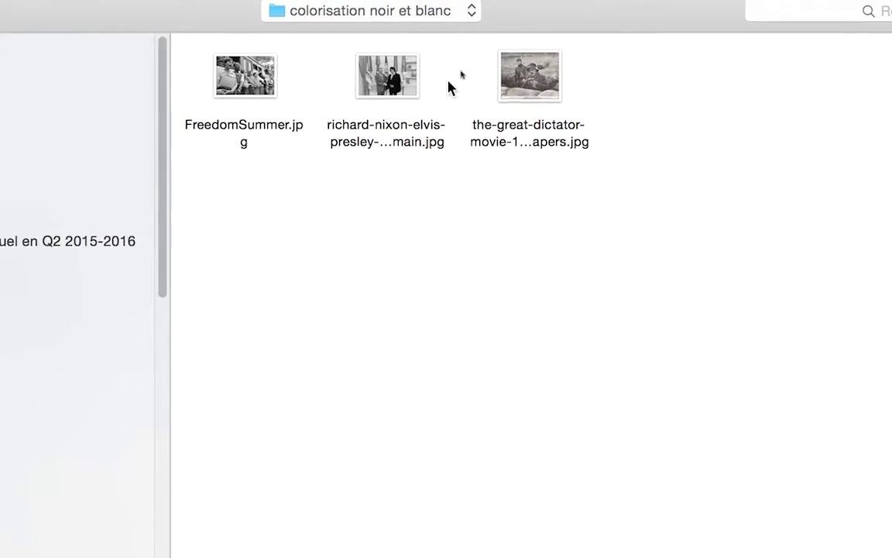
pyautogui.click(376, 92)
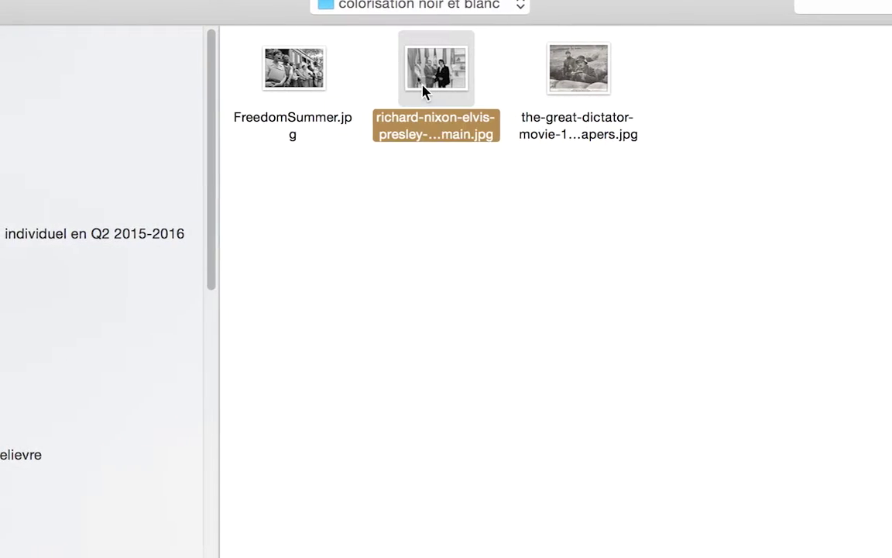
pyautogui.click(386, 87)
pyautogui.click(493, 87)
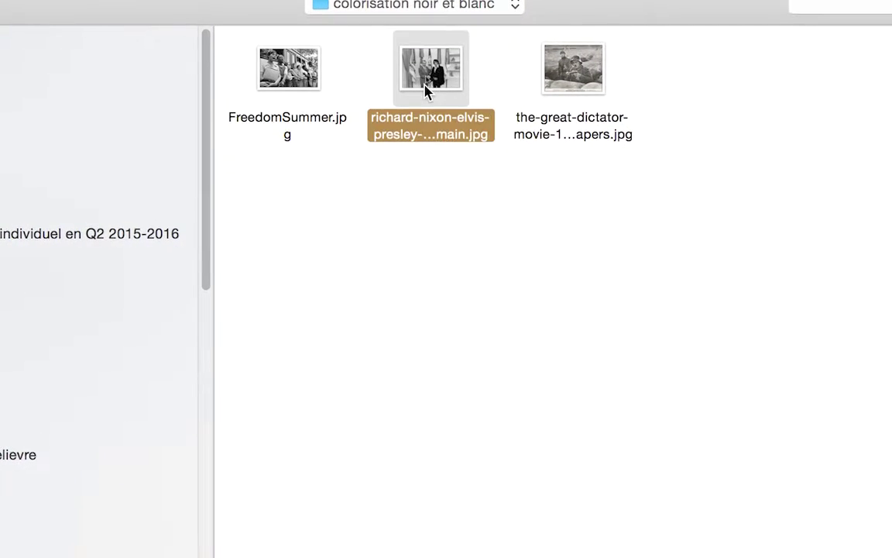
pyautogui.click(469, 89)
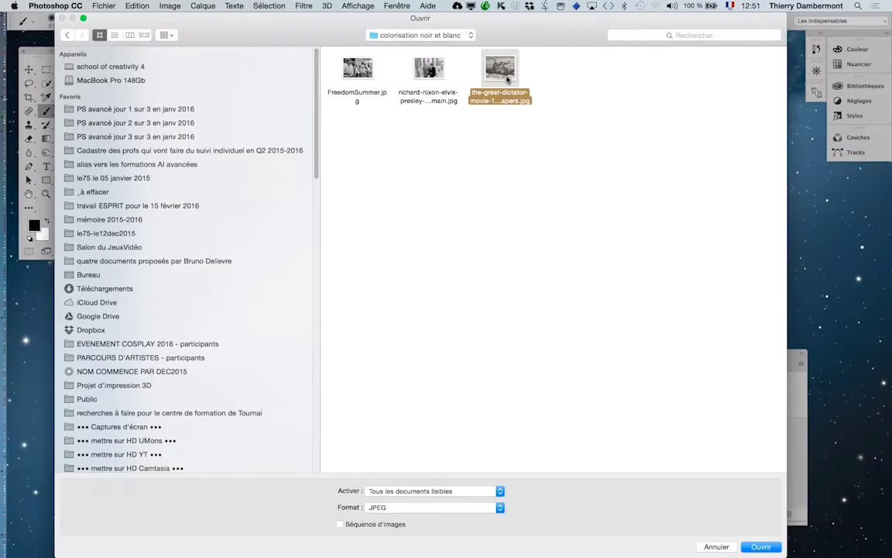
pyautogui.click(759, 547)
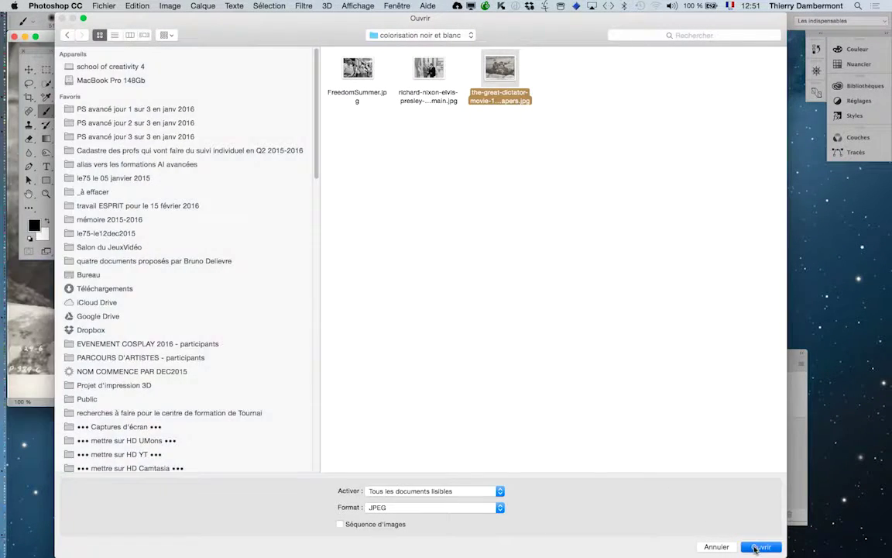
pyautogui.press('f')
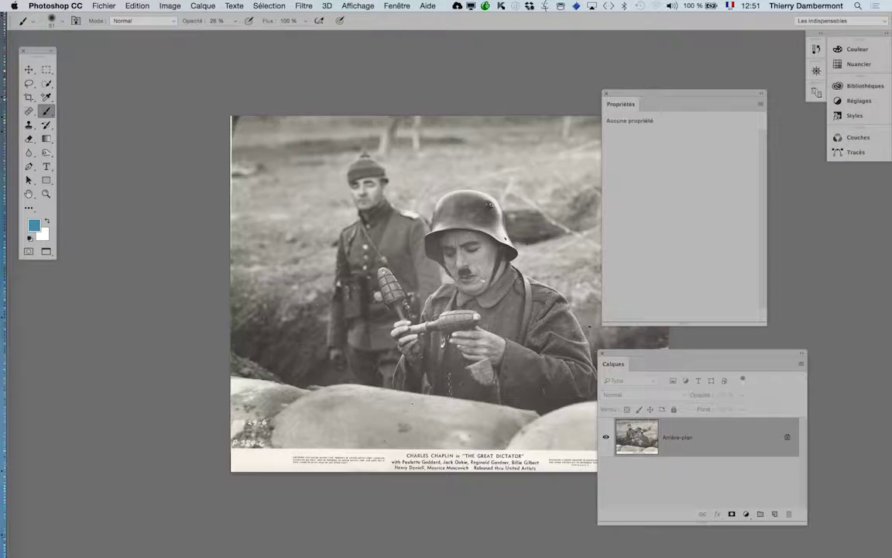
# - Inspect the photo up close for dust and scratches around the hands, grenades, uniforms and background
pyautogui.moveTo(353, 256); pyautogui.dragTo(322, 464)
pyautogui.moveTo(376, 442); pyautogui.dragTo(446, 321)
pyautogui.hotkey('ctrl', '0')
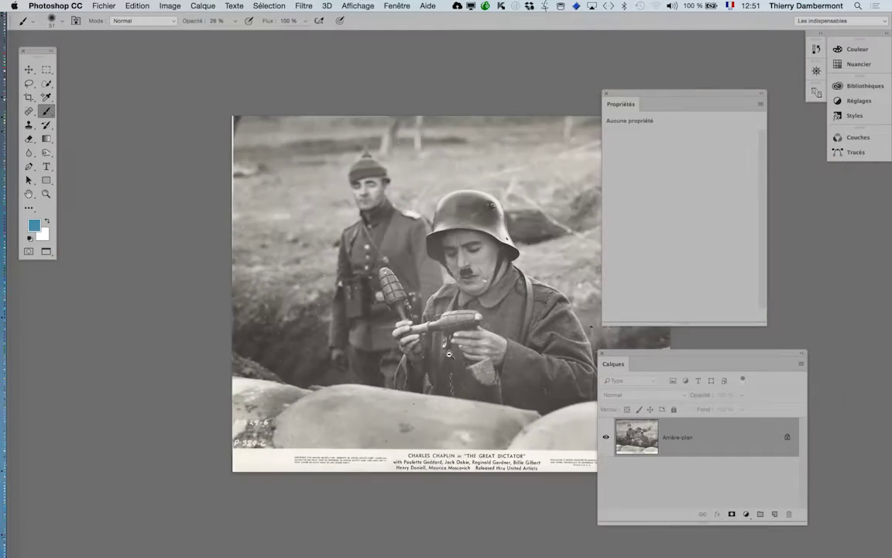
pyautogui.scroll(3, 346, 361)
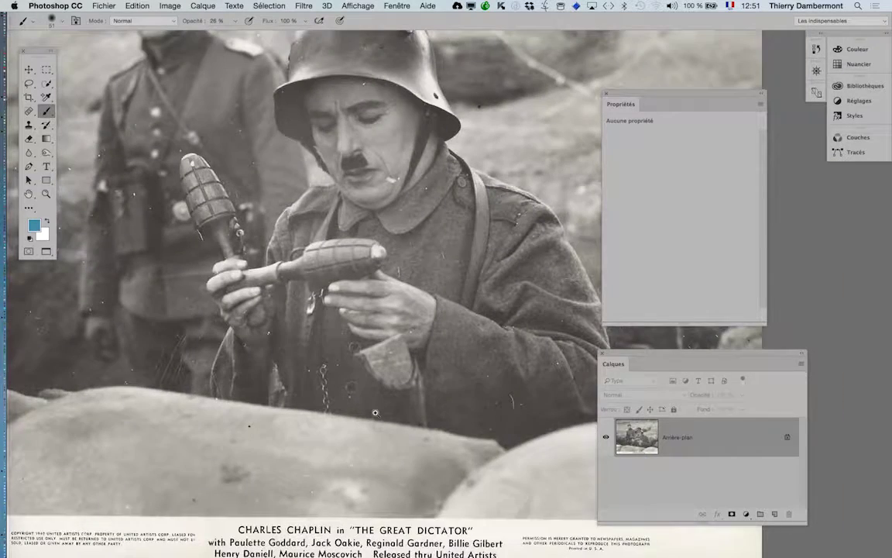
pyautogui.moveTo(374, 413); pyautogui.dragTo(398, 391)
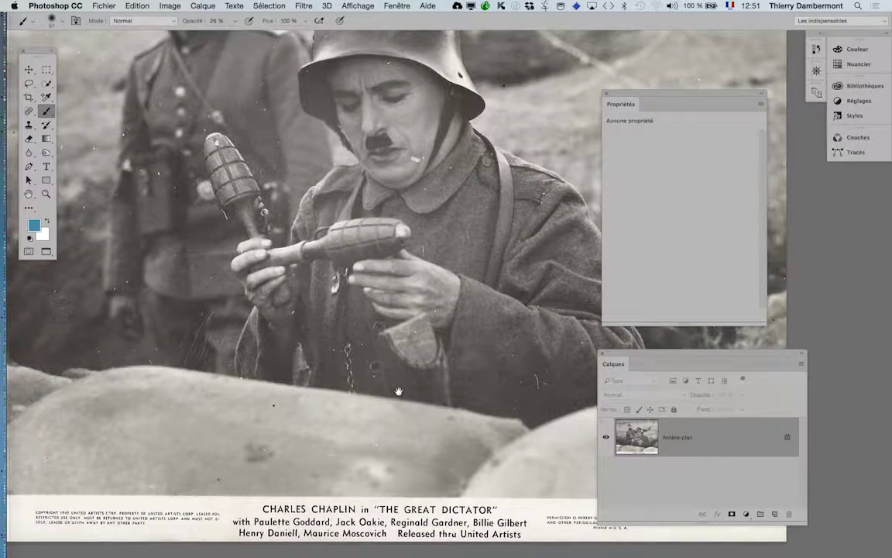
pyautogui.scroll(6, 372, 386)
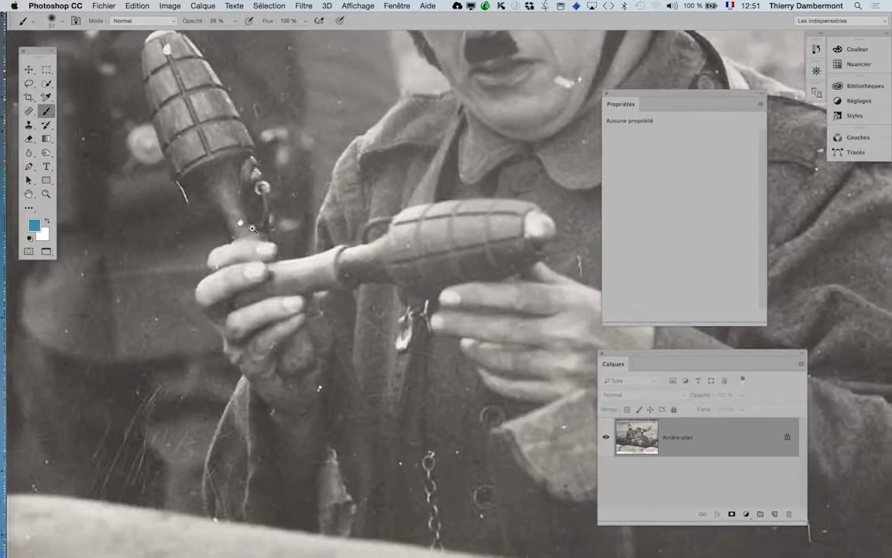
pyautogui.scroll(4, 371, 386)
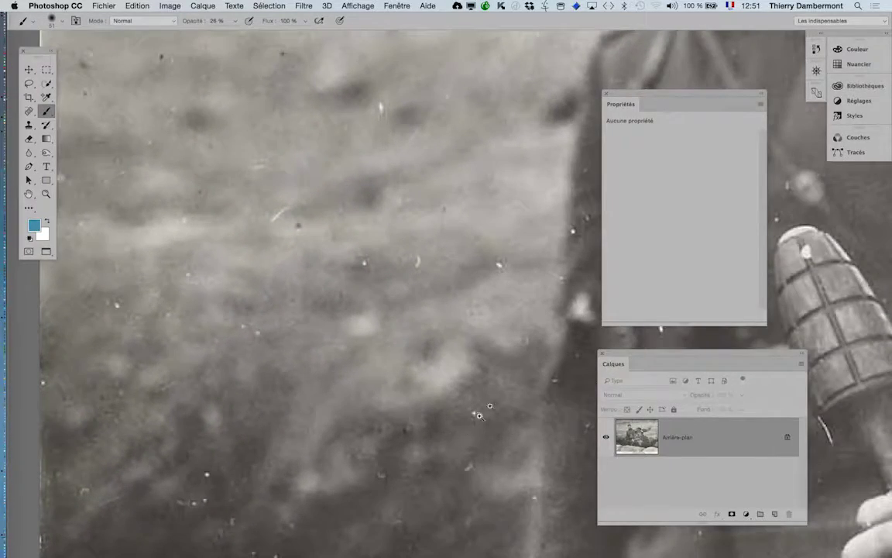
pyautogui.moveTo(479, 416); pyautogui.dragTo(147, 247)
pyautogui.moveTo(237, 360); pyautogui.dragTo(241, 307)
pyautogui.moveTo(365, 359); pyautogui.dragTo(319, 431)
pyautogui.moveTo(326, 178); pyautogui.dragTo(333, 240)
pyautogui.moveTo(398, 119); pyautogui.dragTo(364, 372)
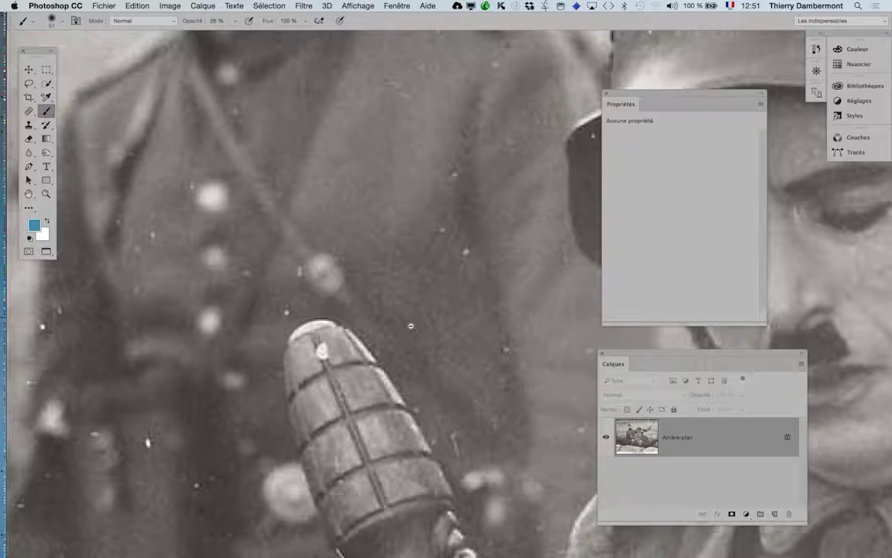
# - Examine the whole photo, including its caption border, and compare it with a closer view of the two soldiers
pyautogui.keyDown('alt'); pyautogui.click(412, 327); pyautogui.keyUp('alt')
pyautogui.keyDown('alt'); pyautogui.click(411, 327); pyautogui.keyUp('alt')
pyautogui.click(416, 326)
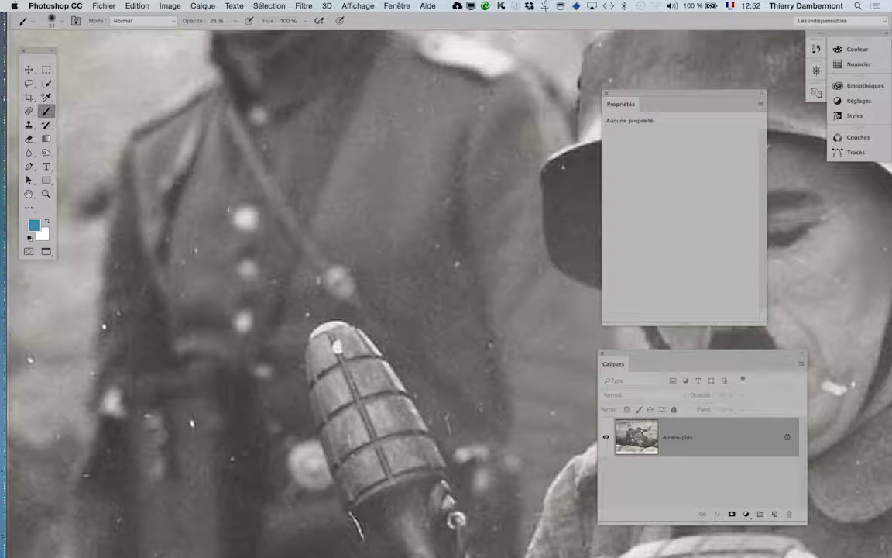
pyautogui.press('super+minus')
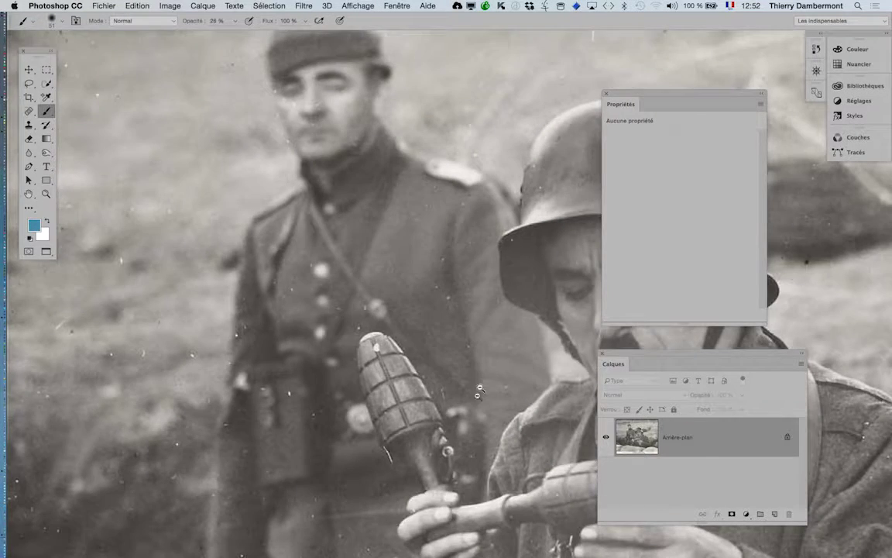
pyautogui.press('super+minus')
pyautogui.press('super+minus')
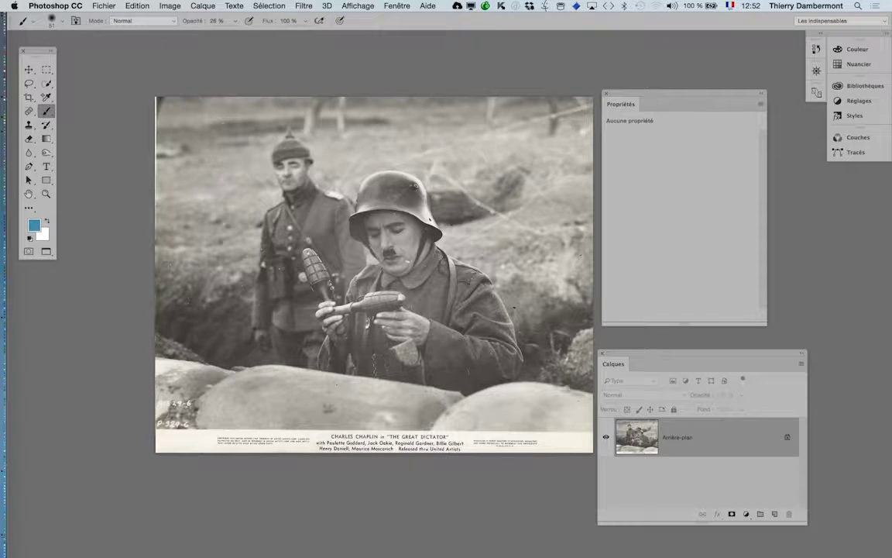
pyautogui.press('super+plus')
pyautogui.press('super+plus')
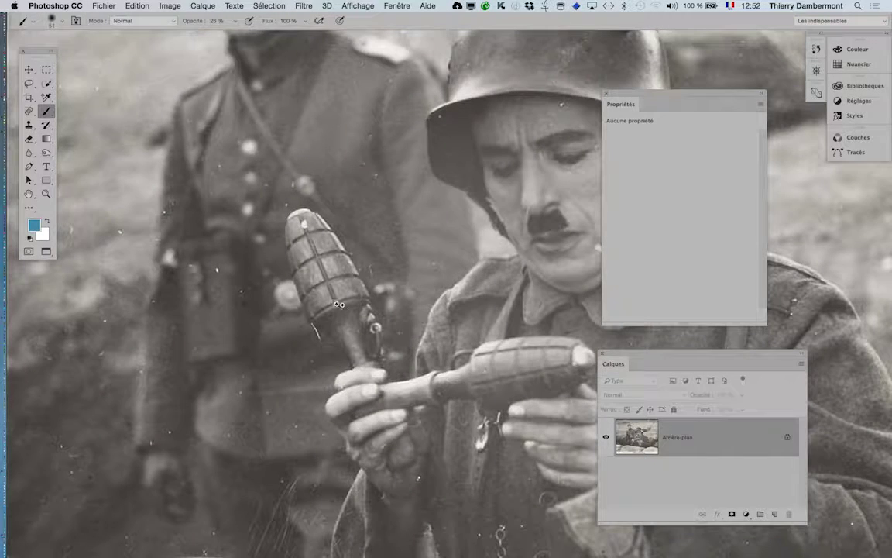
pyautogui.moveTo(362, 251); pyautogui.dragTo(389, 301)
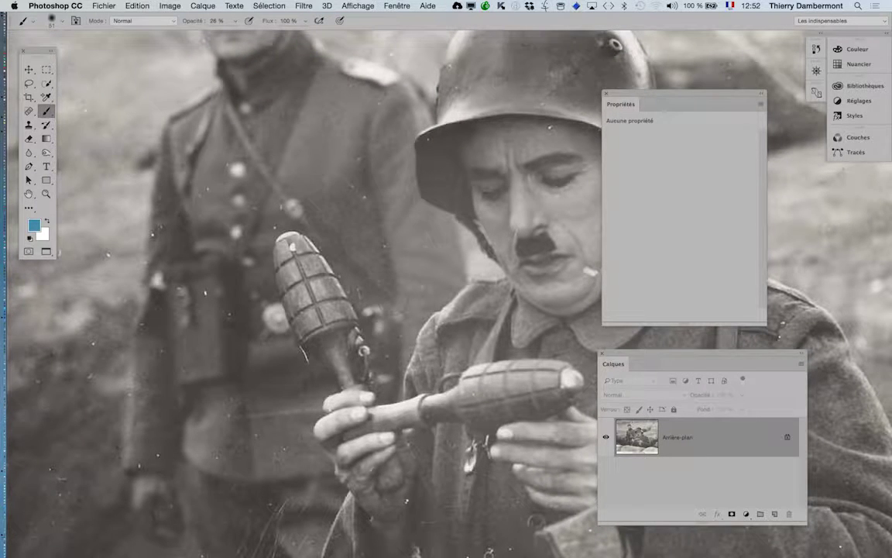
# - Show the History panel as a floating panel over the image and enlarge it so the full file name fits
pyautogui.click(396, 5)
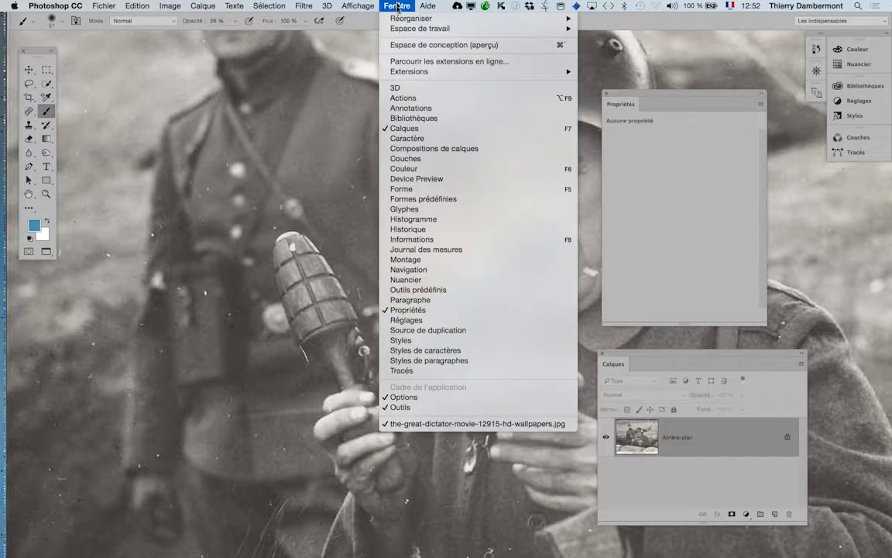
pyautogui.click(434, 229)
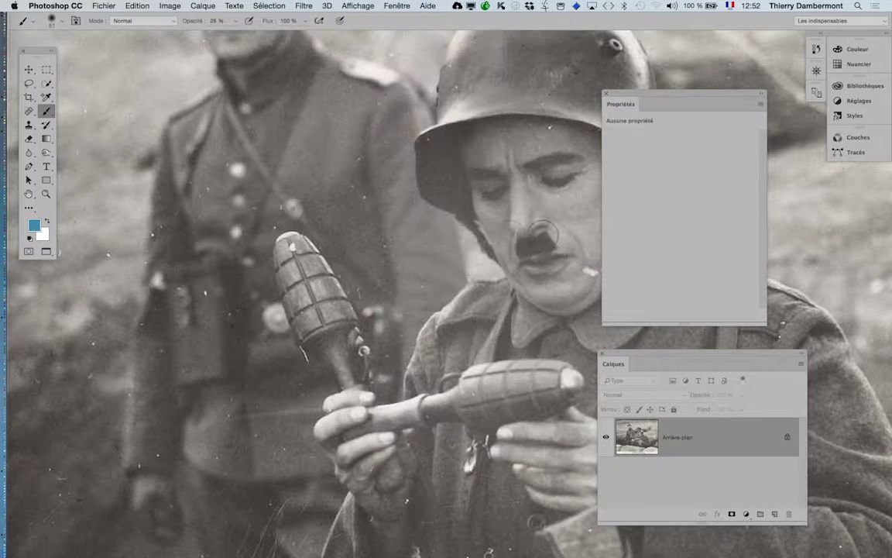
pyautogui.moveTo(713, 47); pyautogui.dragTo(389, 159)
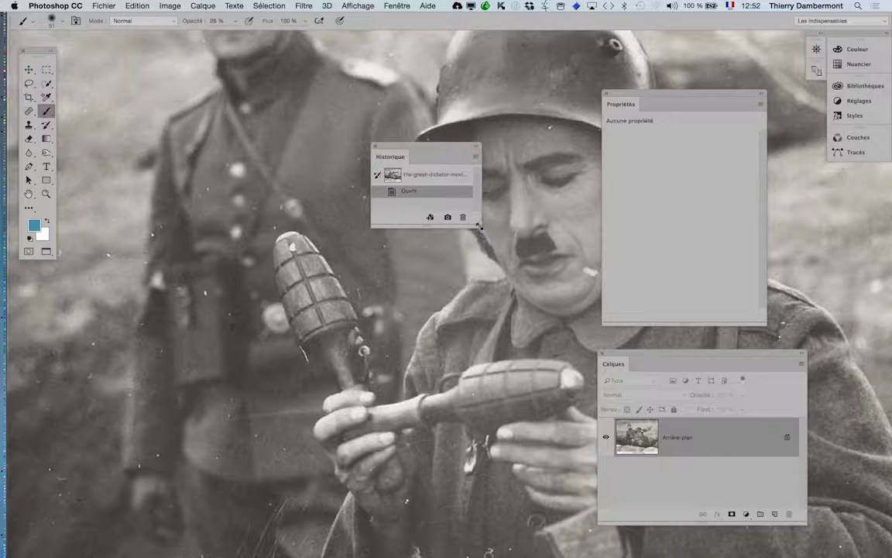
pyautogui.moveTo(479, 225); pyautogui.dragTo(545, 426)
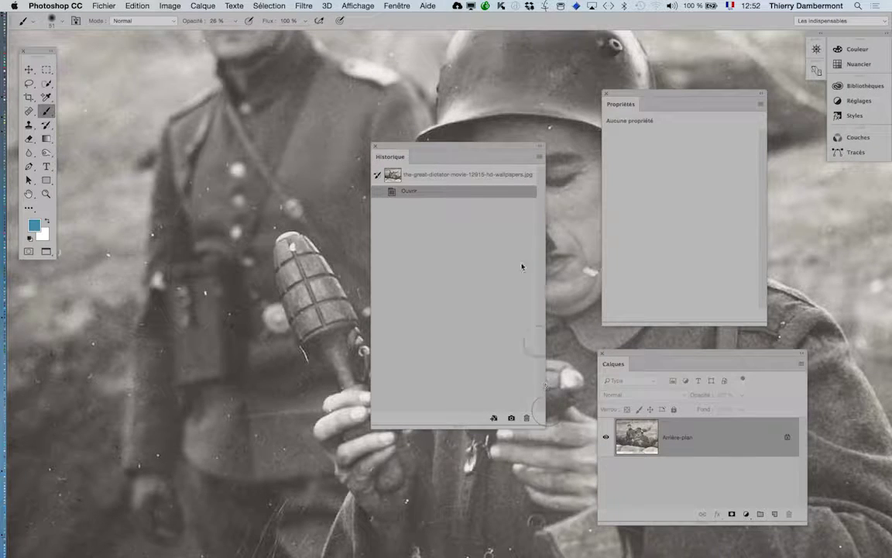
pyautogui.moveTo(545, 424); pyautogui.dragTo(596, 427)
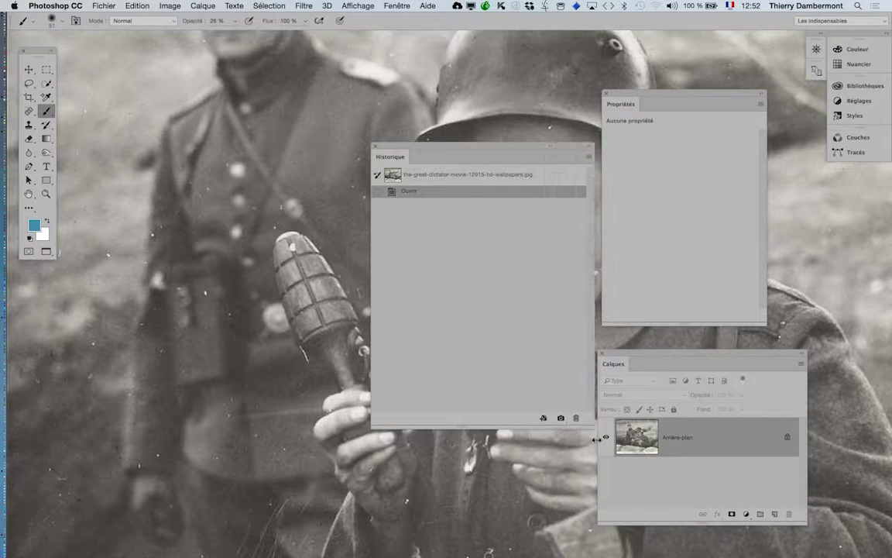
# - Activate the Move tool, close the Properties panel, and rearrange the Layers and History panels to uncover more of the image
pyautogui.click(28, 70)
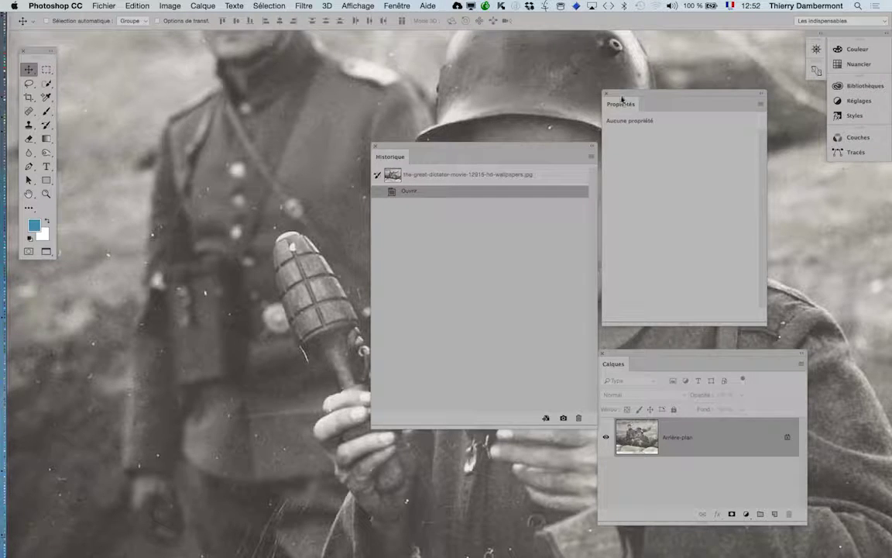
pyautogui.moveTo(622, 99); pyautogui.dragTo(39, 328)
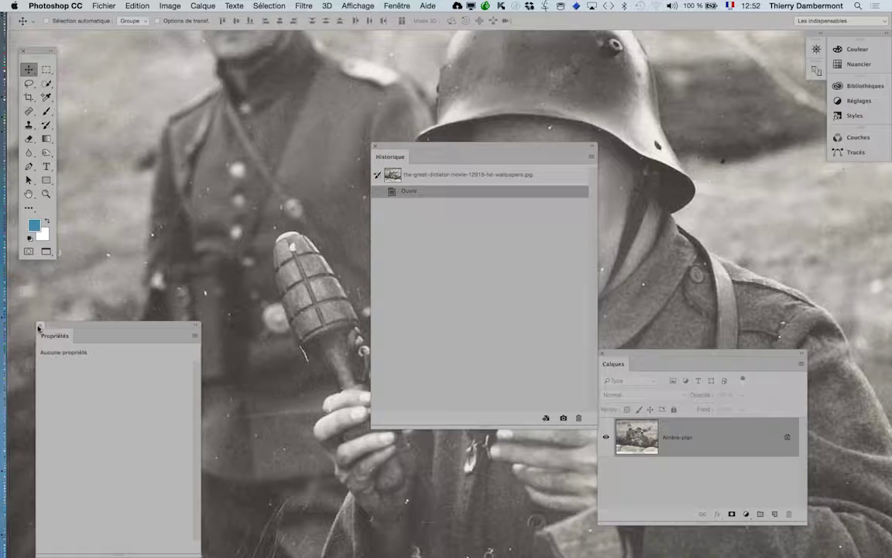
pyautogui.click(39, 328)
pyautogui.moveTo(615, 355); pyautogui.dragTo(668, 371)
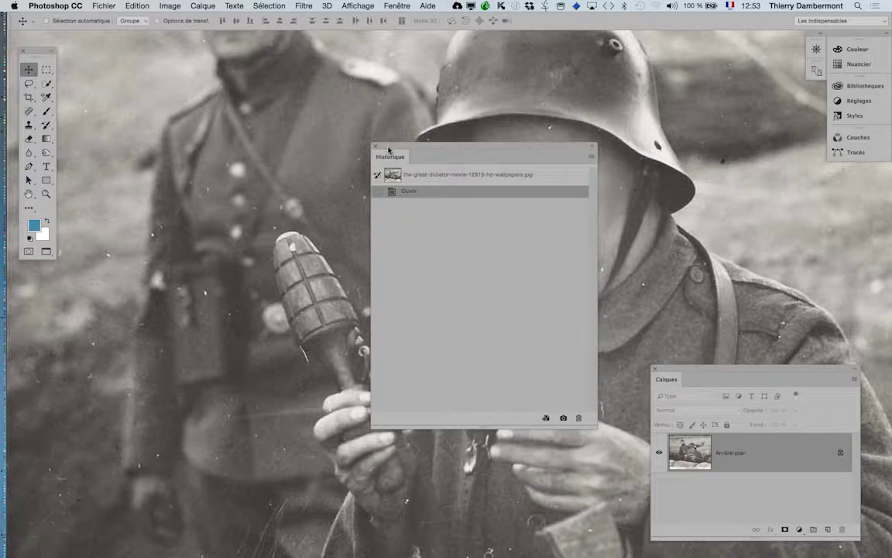
pyautogui.moveTo(390, 145); pyautogui.dragTo(555, 57)
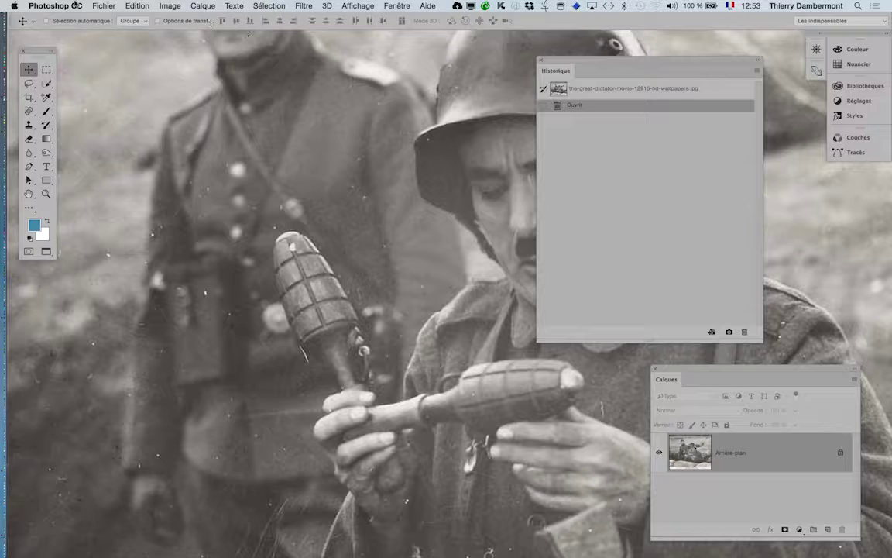
# - Raise the number of history states to 689 in the Performance preferences
pyautogui.click(79, 7)
pyautogui.moveTo(74, 38)
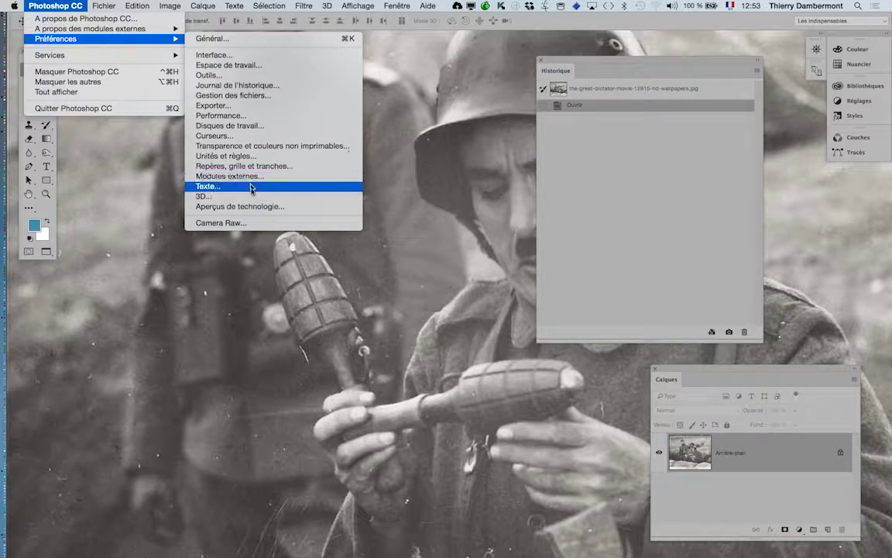
pyautogui.click(219, 114)
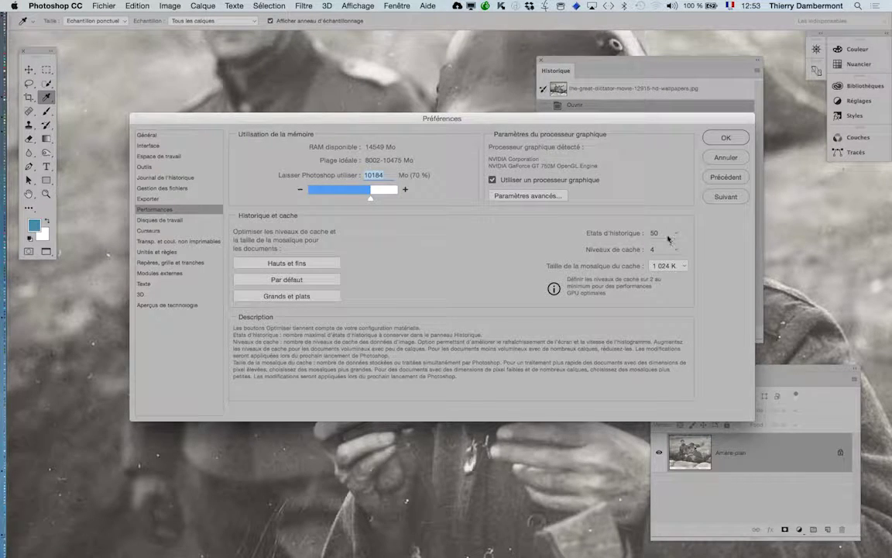
pyautogui.press('alt')
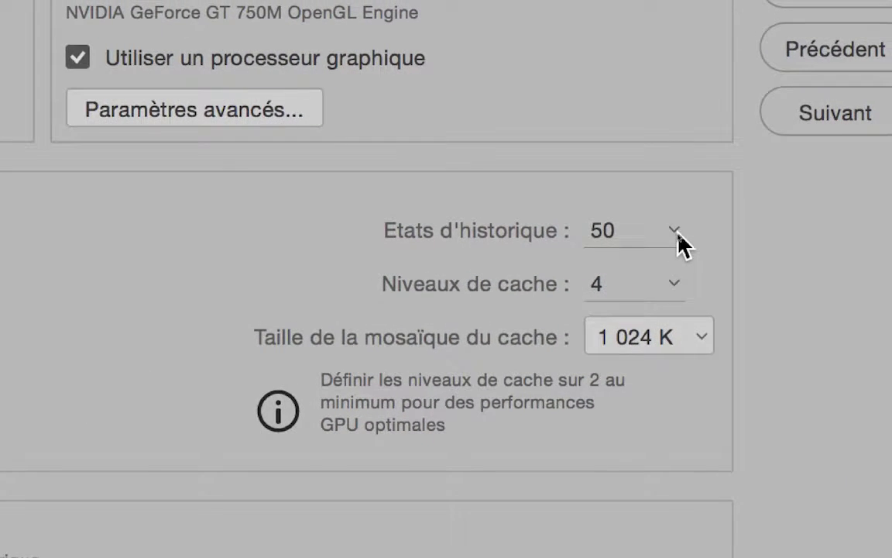
pyautogui.click(675, 231)
pyautogui.moveTo(672, 280); pyautogui.dragTo(675, 281)
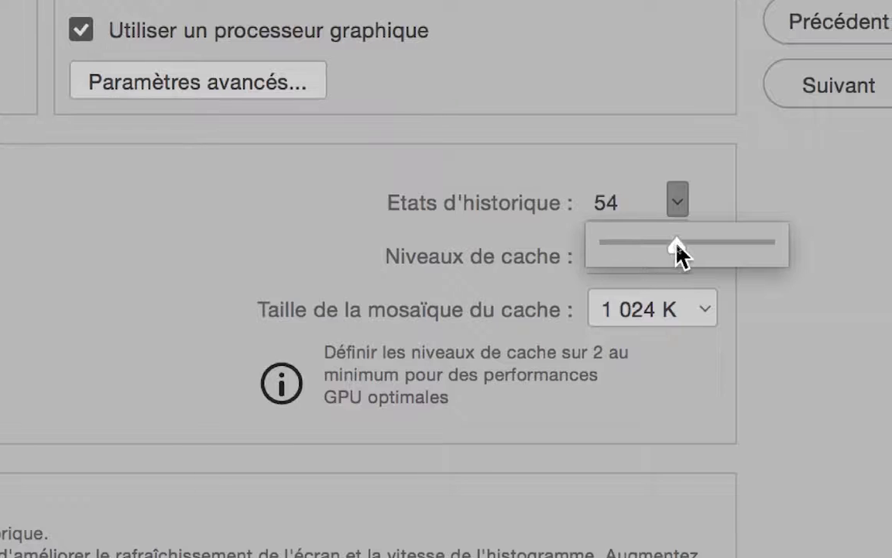
pyautogui.moveTo(677, 247); pyautogui.dragTo(699, 251)
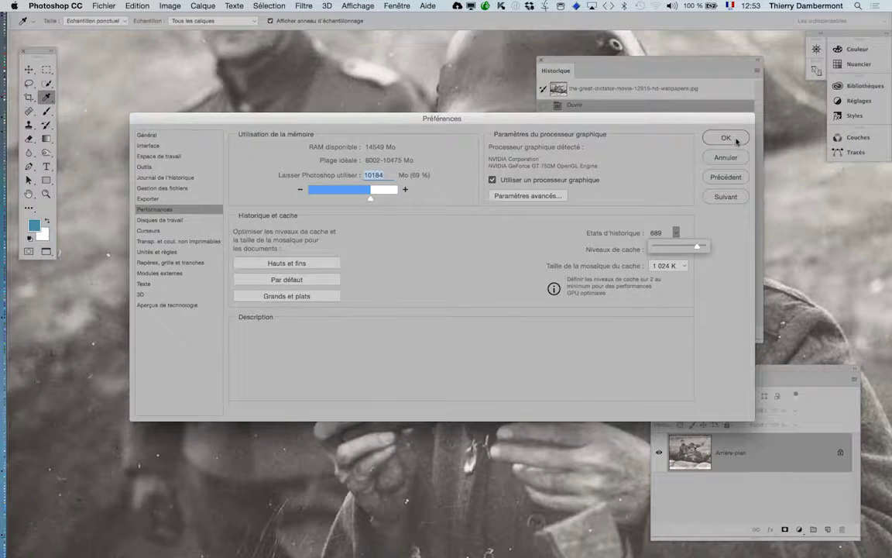
pyautogui.click(819, 2)
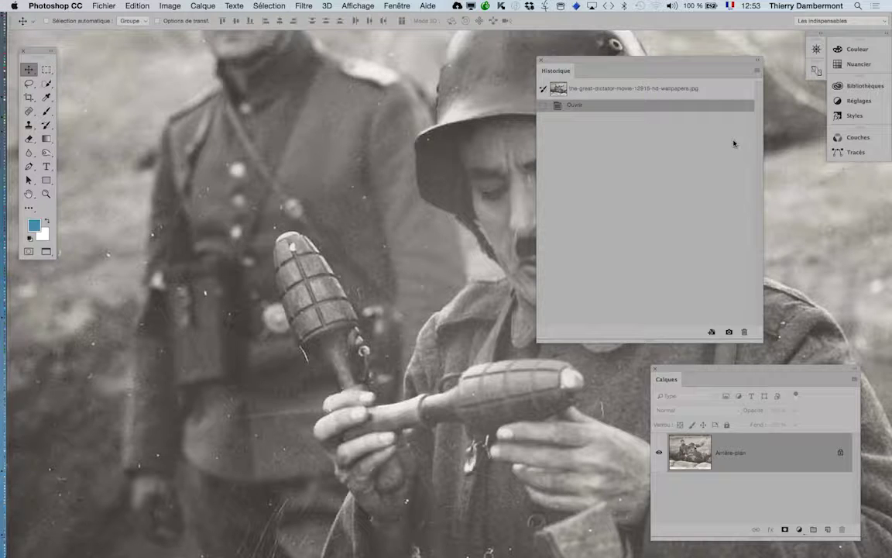
# - Check the number of history states in the Performance preferences
pyautogui.click(79, 6)
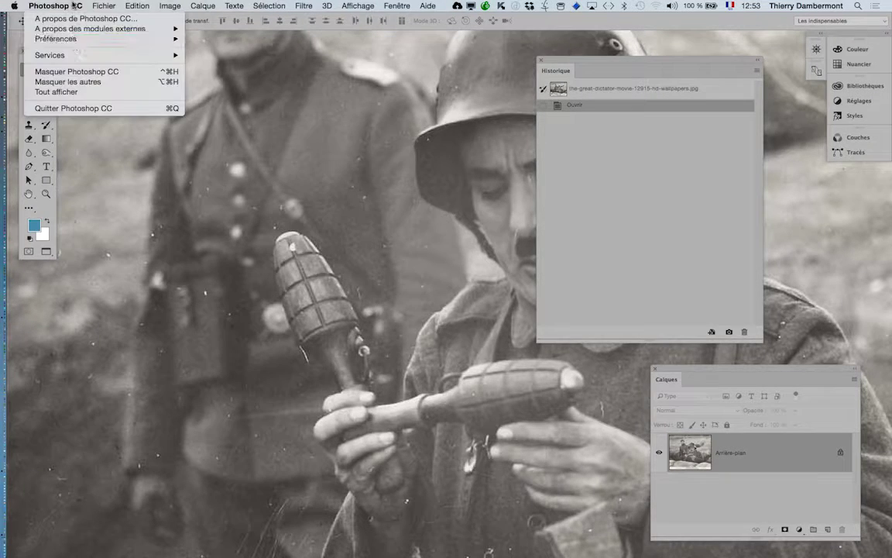
pyautogui.moveTo(75, 44)
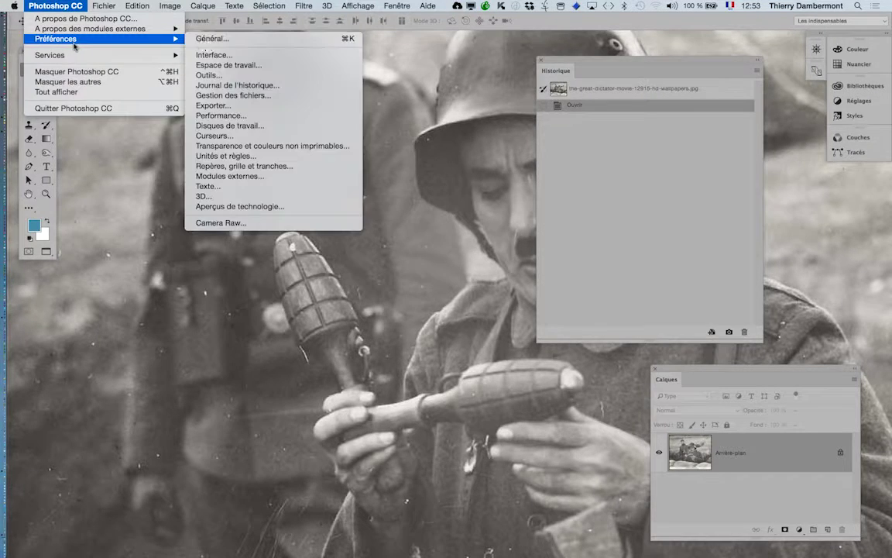
pyautogui.click(250, 118)
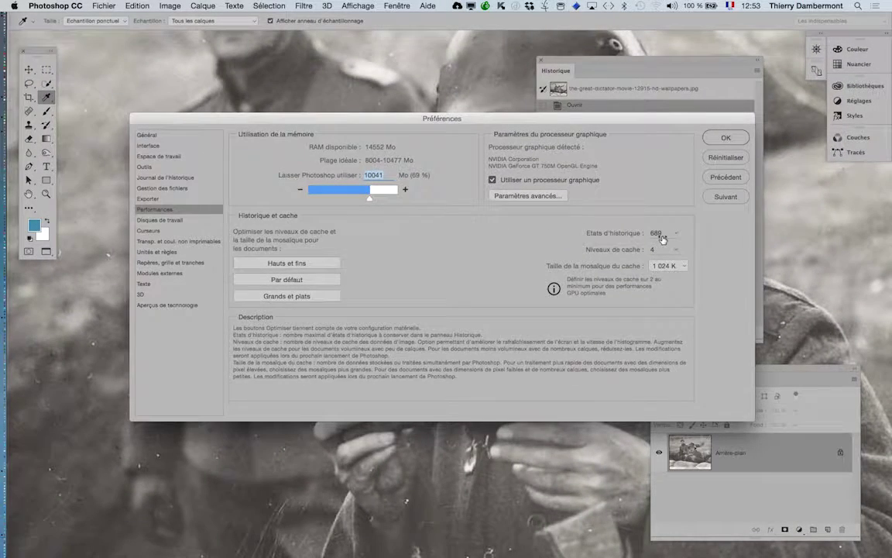
pyautogui.press('alt')
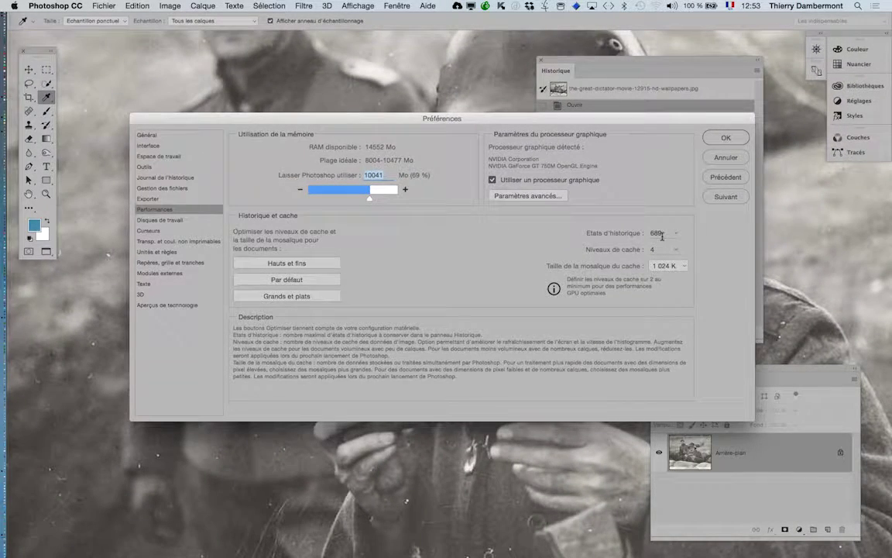
pyautogui.click(721, 138)
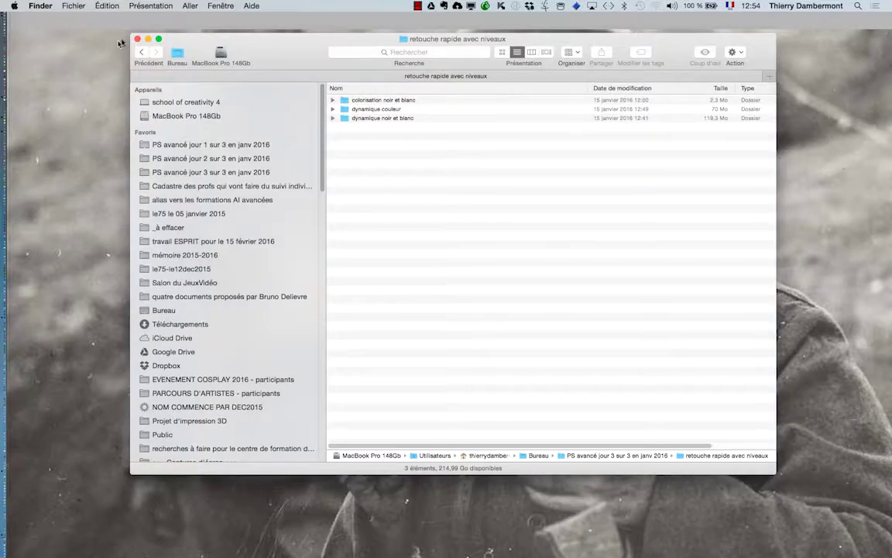
pyautogui.click(114, 87)
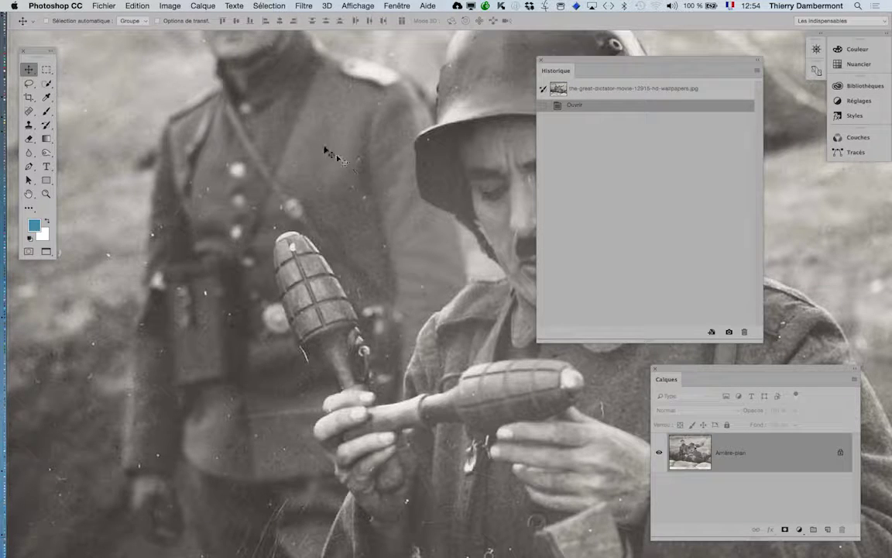
# - Apply the Antipoussière (Dust & Scratches) filter with a radius of 2 pixels, comparing the photo with and without the preview
pyautogui.click(310, 4)
pyautogui.moveTo(323, 132)
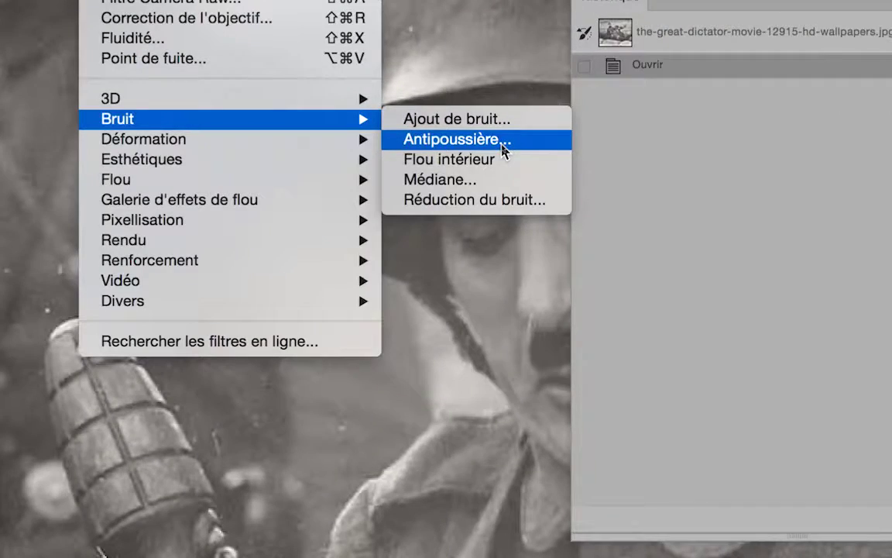
pyautogui.click(503, 148)
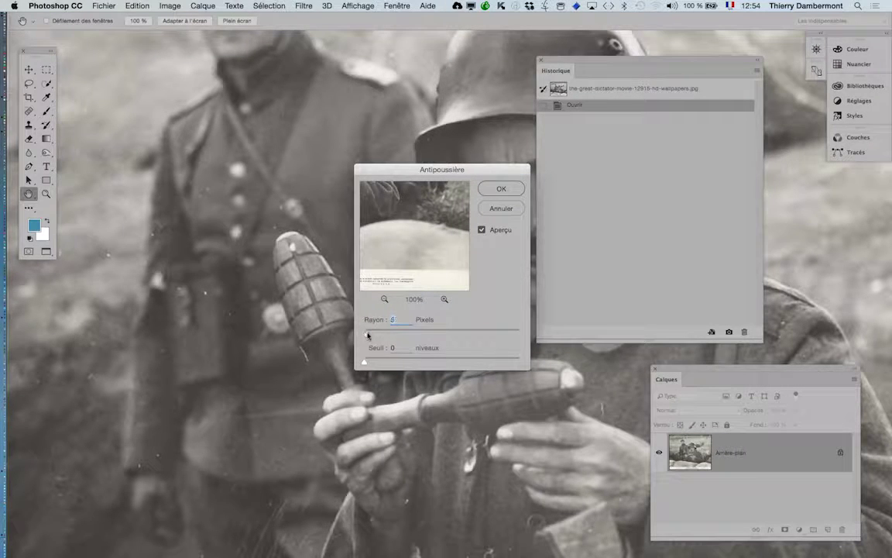
pyautogui.moveTo(367, 335); pyautogui.dragTo(365, 336)
pyautogui.moveTo(522, 57); pyautogui.dragTo(80, 401)
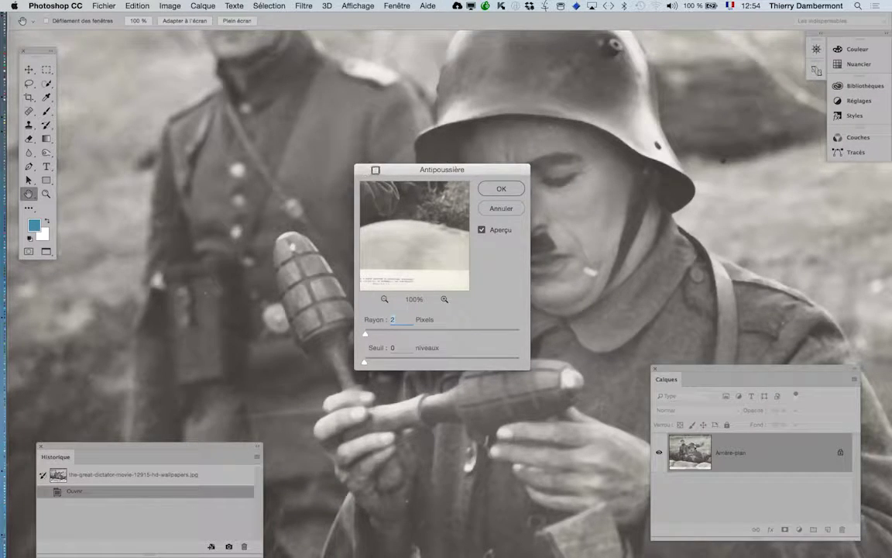
pyautogui.moveTo(406, 172); pyautogui.dragTo(734, 154)
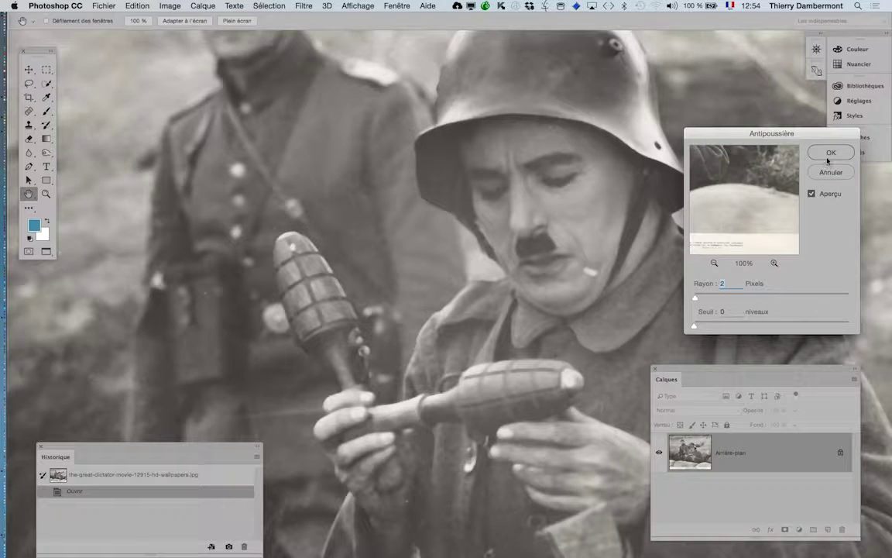
pyautogui.click(811, 195)
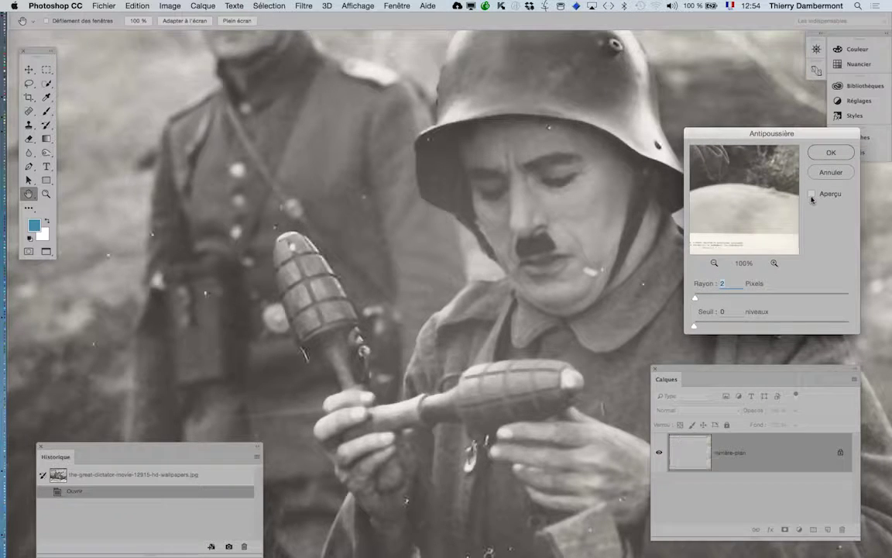
pyautogui.click(821, 153)
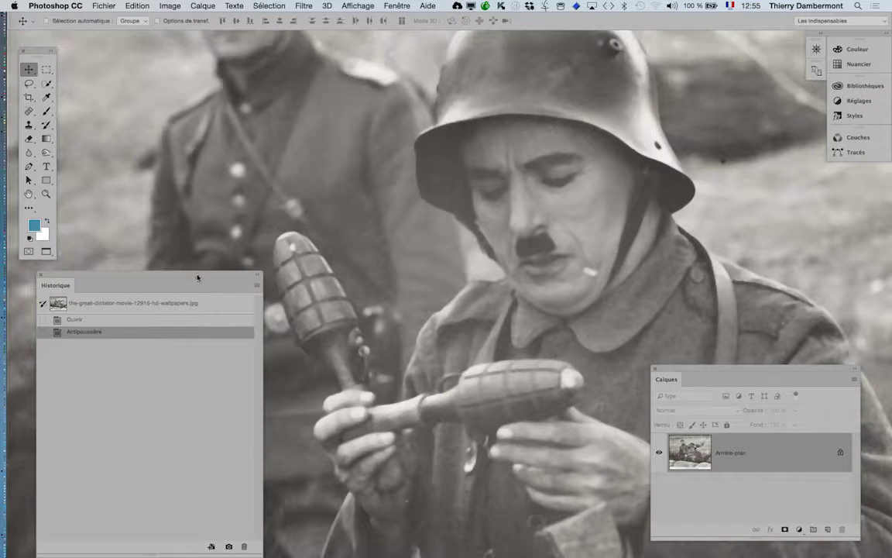
# - Reposition the History panel over the standing soldier and reduce its width and height to uncover more of the filtered photo
pyautogui.moveTo(197, 278); pyautogui.dragTo(236, 132)
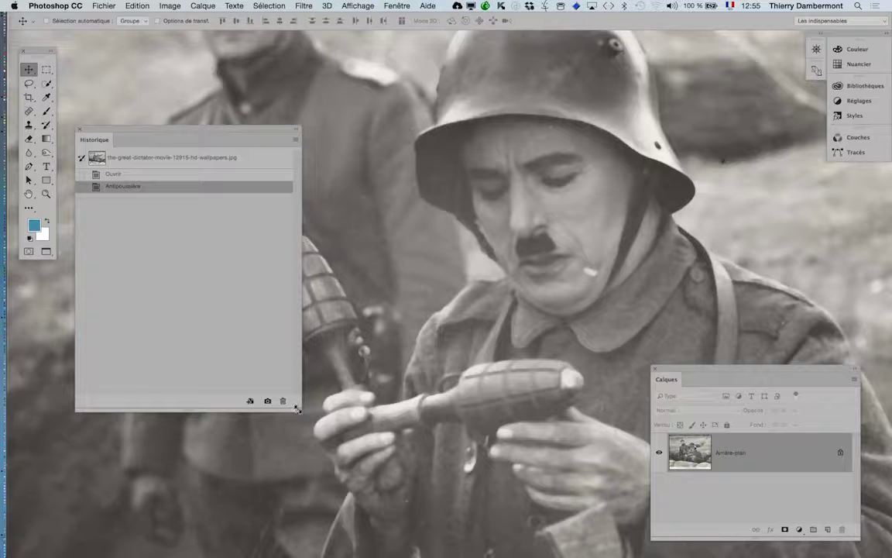
pyautogui.moveTo(298, 408); pyautogui.dragTo(228, 400)
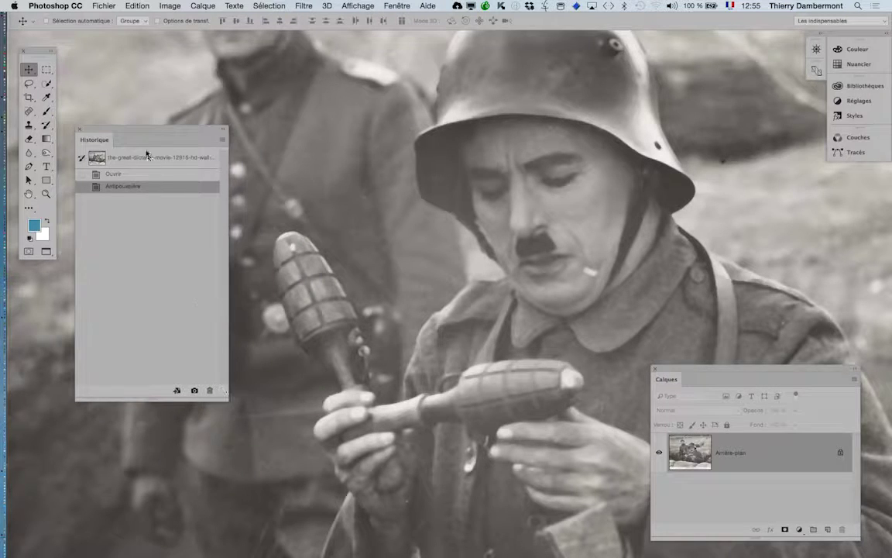
pyautogui.moveTo(143, 135); pyautogui.dragTo(140, 255)
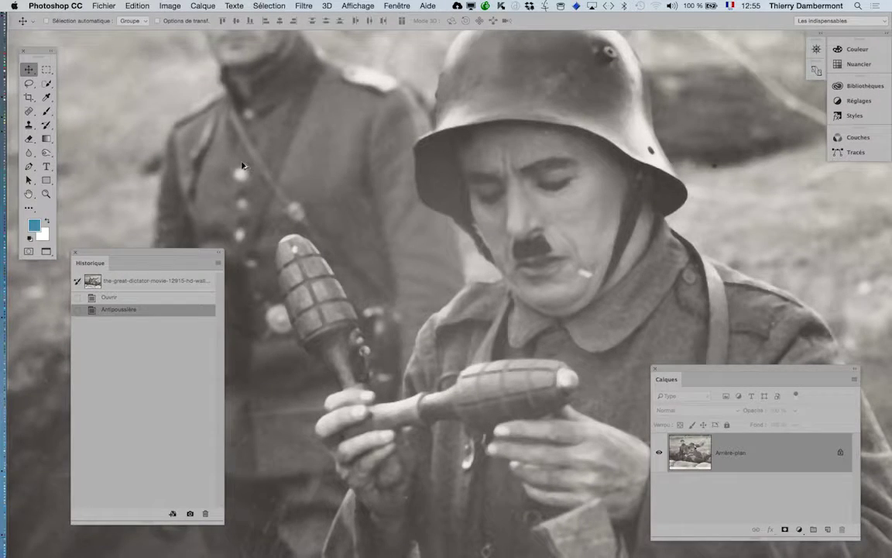
pyautogui.scroll(-5, 242, 165)
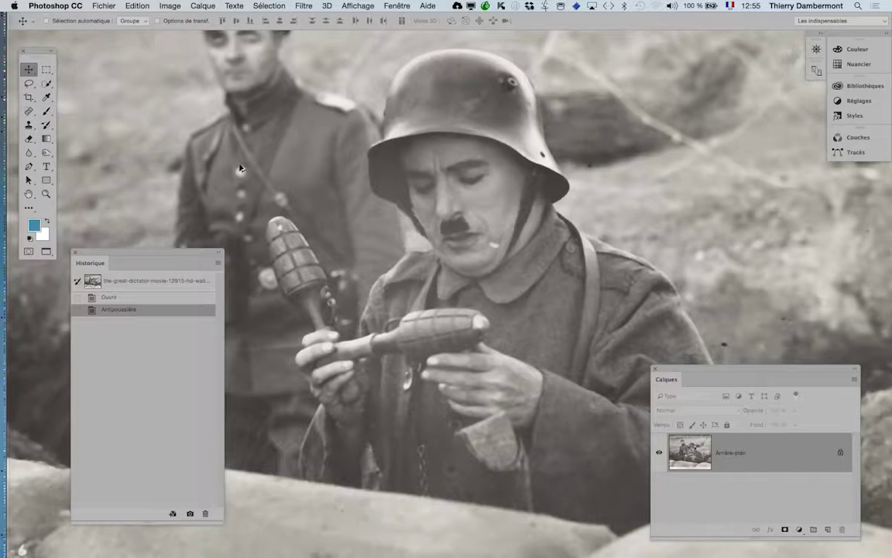
pyautogui.hscroll(-5, 352, 234)
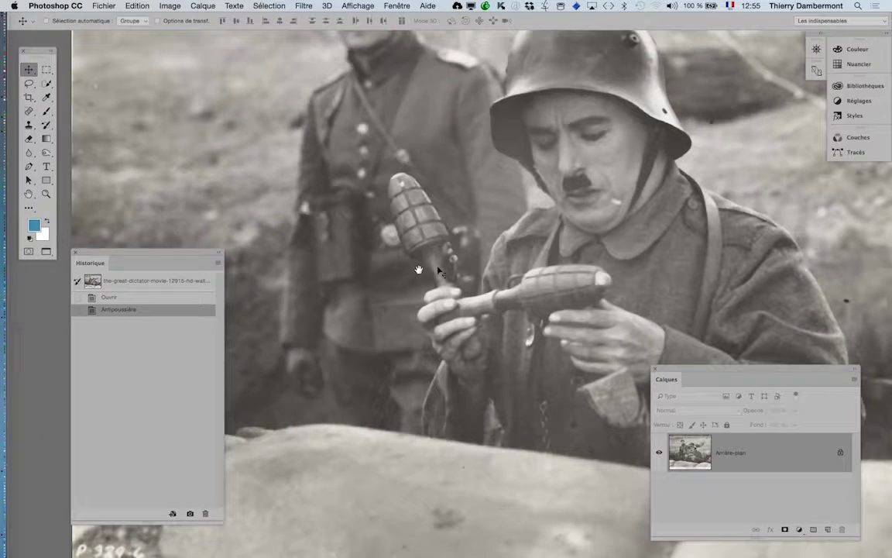
pyautogui.scroll(3, 545, 293)
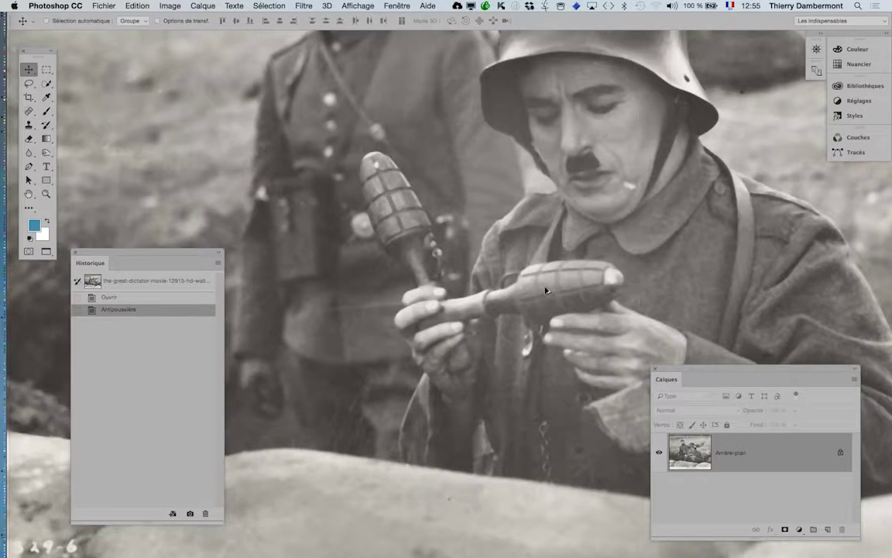
pyautogui.scroll(-1, 545, 290)
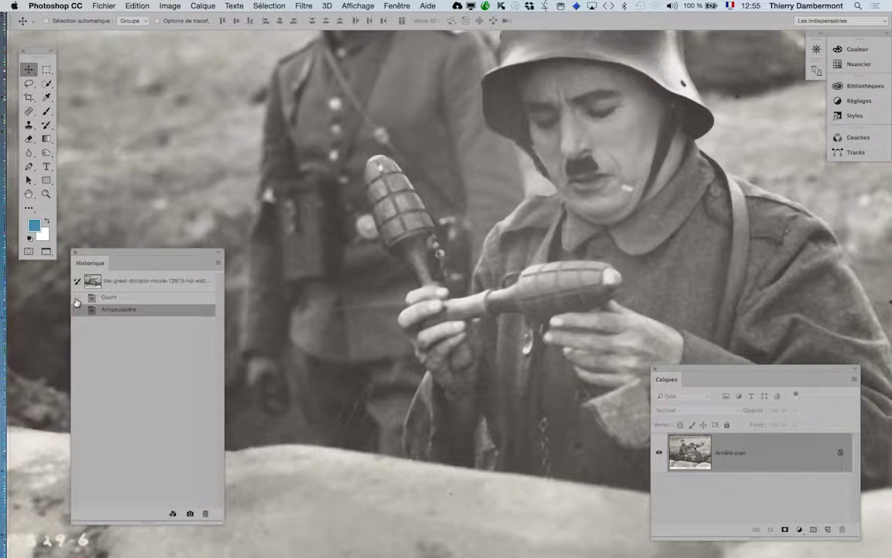
pyautogui.moveTo(98, 255); pyautogui.dragTo(174, 115)
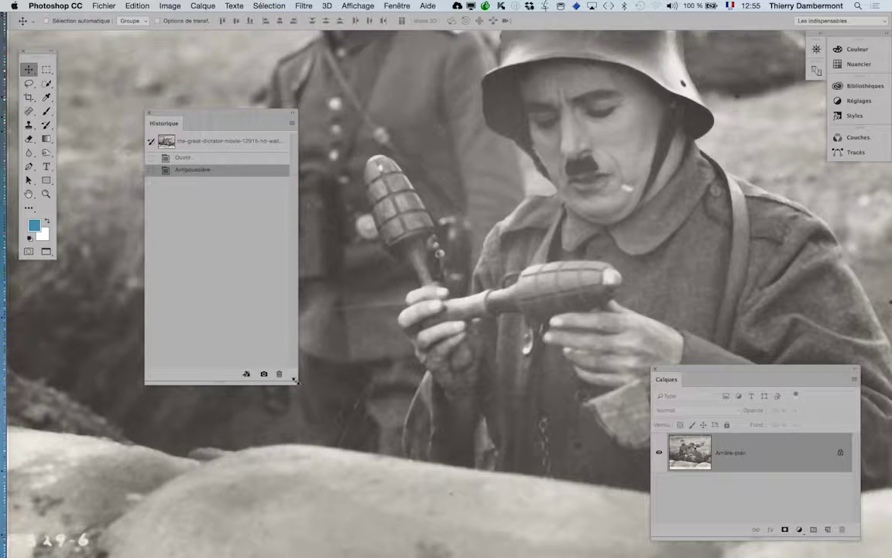
pyautogui.moveTo(295, 380); pyautogui.dragTo(282, 299)
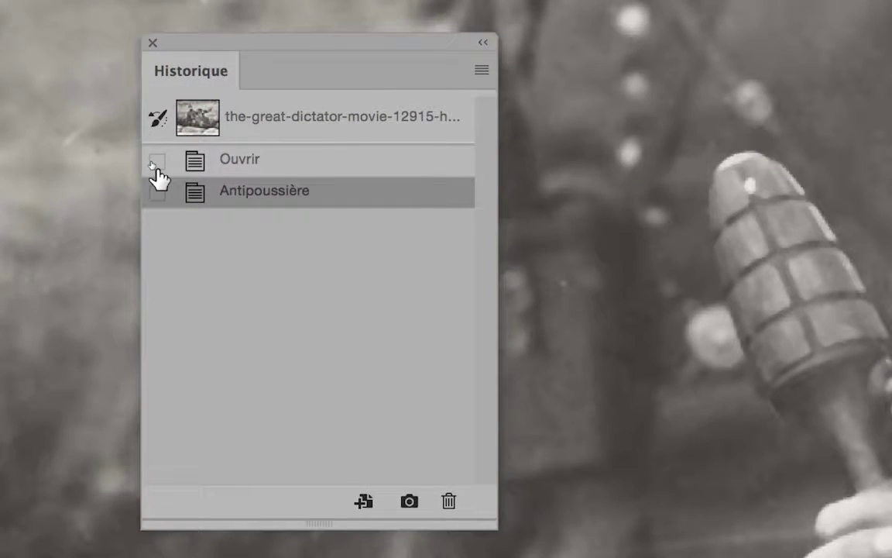
# - Set the Ouvrir state as the History Brush source and activate the History Brush tool
pyautogui.click(156, 162)
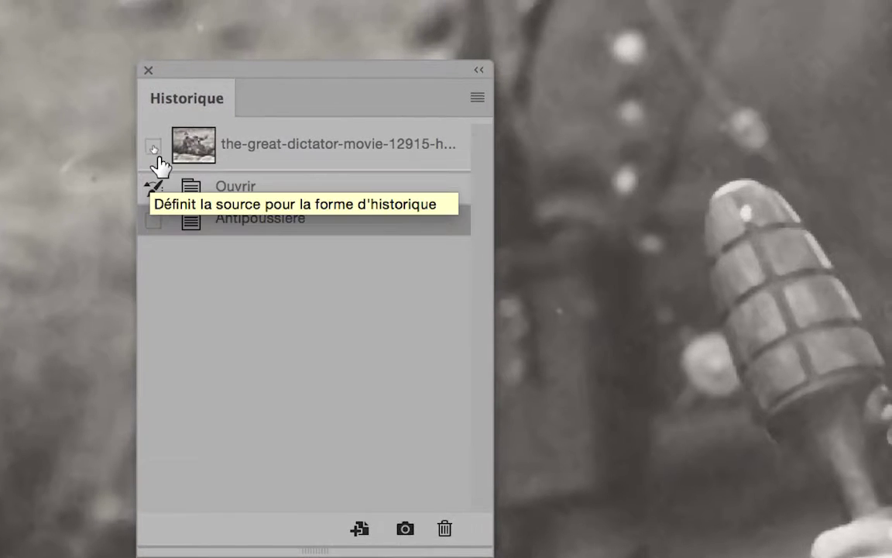
pyautogui.click(157, 119)
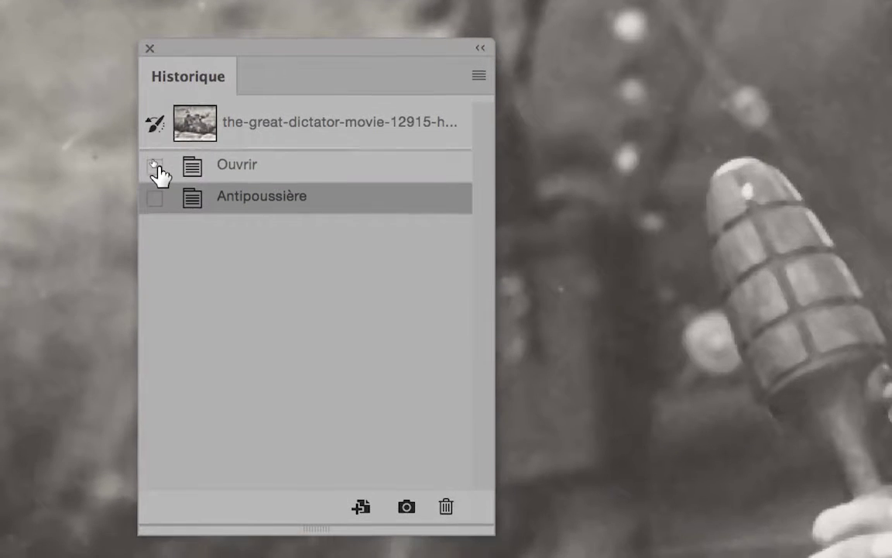
pyautogui.click(155, 165)
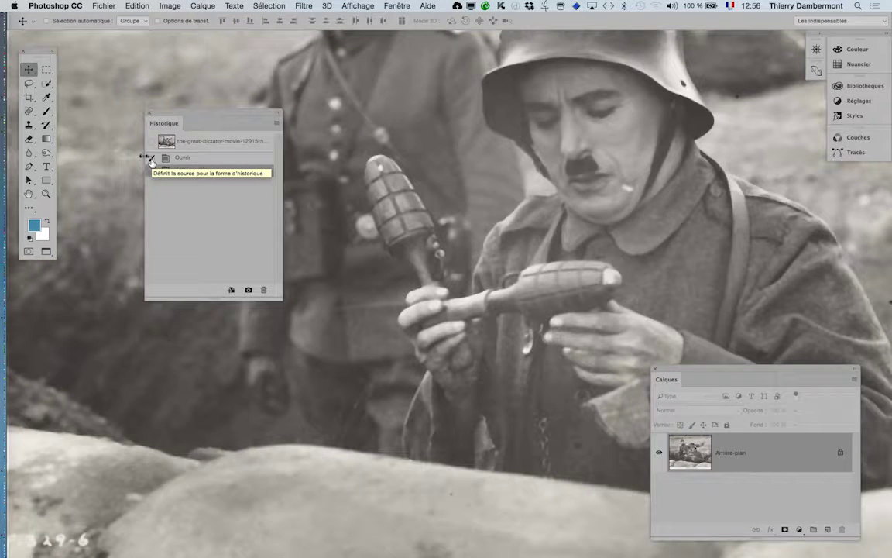
pyautogui.click(46, 126)
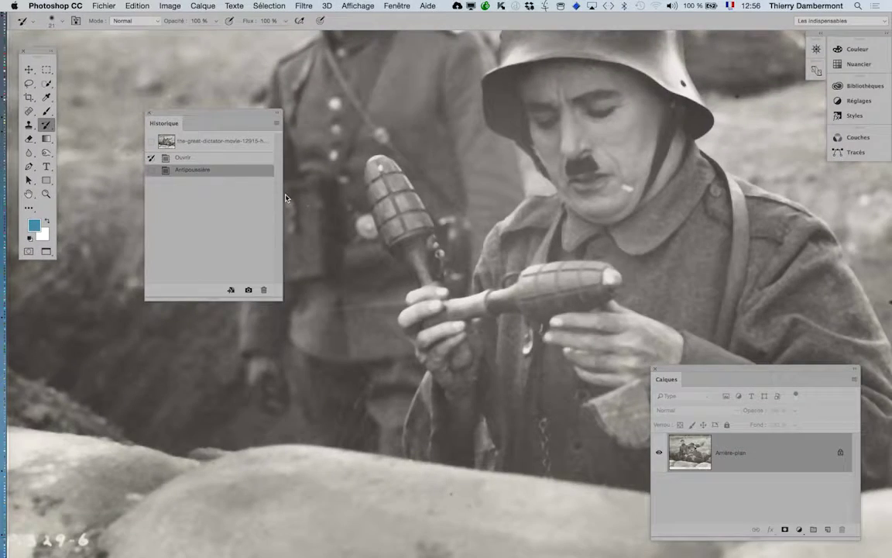
# - Restore the original detail of both grenades and the fingers holding them with the History Brush at size 62
pyautogui.moveTo(408, 232); pyautogui.dragTo(422, 222)
pyautogui.scroll(2, 422, 222)
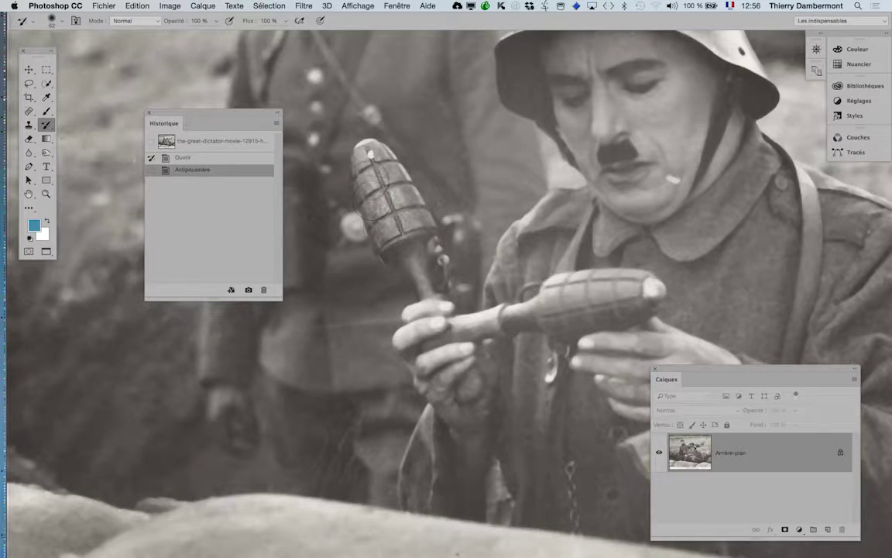
pyautogui.moveTo(401, 233)
pyautogui.mouseDown()
pyautogui.moveTo(425, 260)
pyautogui.moveTo(380, 279)
pyautogui.mouseUp()
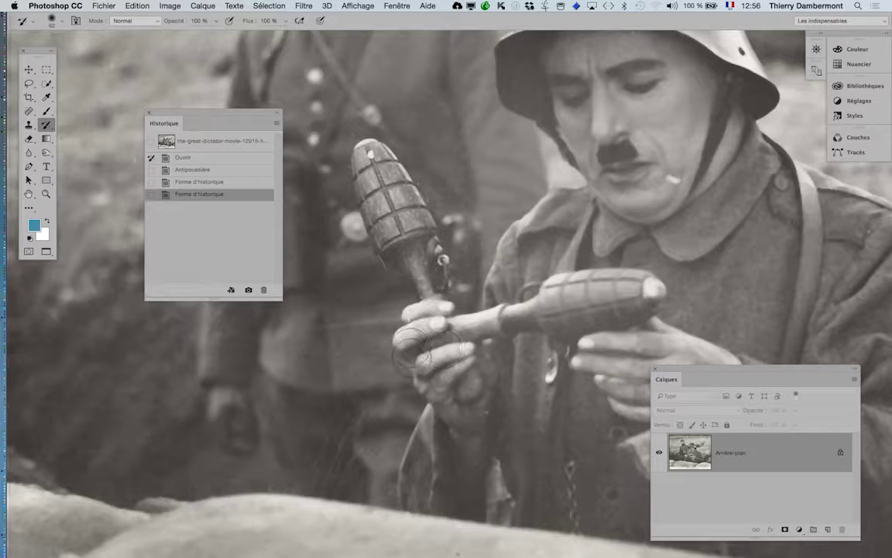
pyautogui.moveTo(411, 349)
pyautogui.mouseDown()
pyautogui.moveTo(474, 326)
pyautogui.moveTo(532, 319)
pyautogui.moveTo(589, 289)
pyautogui.moveTo(647, 294)
pyautogui.mouseUp()
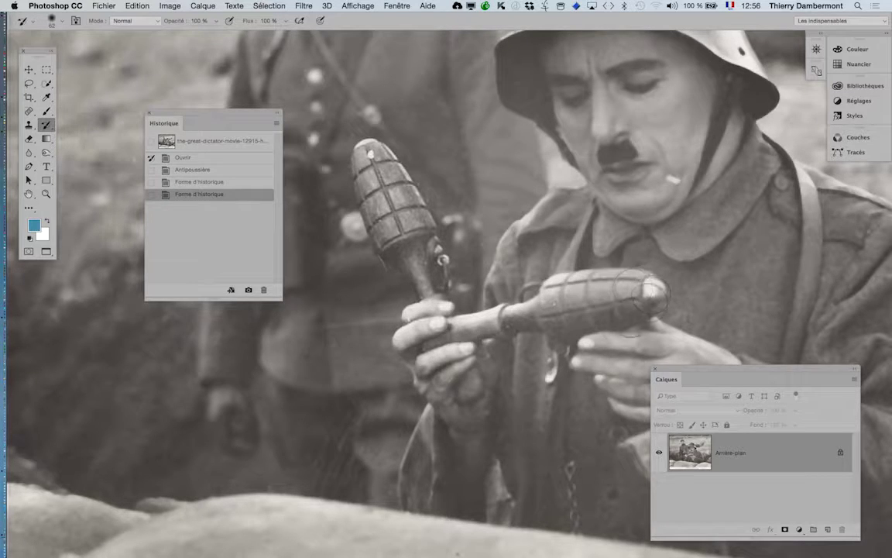
pyautogui.moveTo(563, 327); pyautogui.dragTo(557, 331)
# - Move the Layers panel away from the helmeted soldier's sleeve and enlarge the History Brush to size 125
pyautogui.keyDown('alt'); pyautogui.keyDown('super'); pyautogui.click(549, 336); pyautogui.keyUp('super'); pyautogui.keyUp('alt')
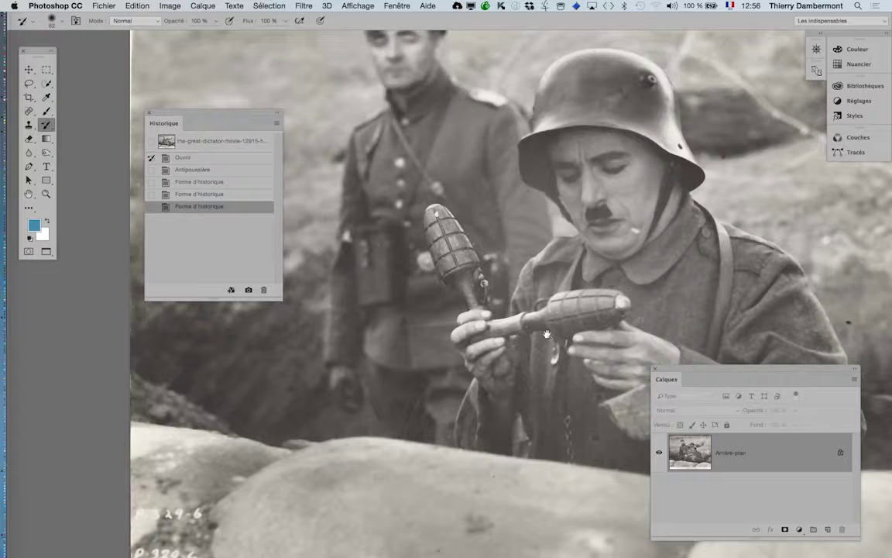
pyautogui.moveTo(667, 371); pyautogui.dragTo(746, 394)
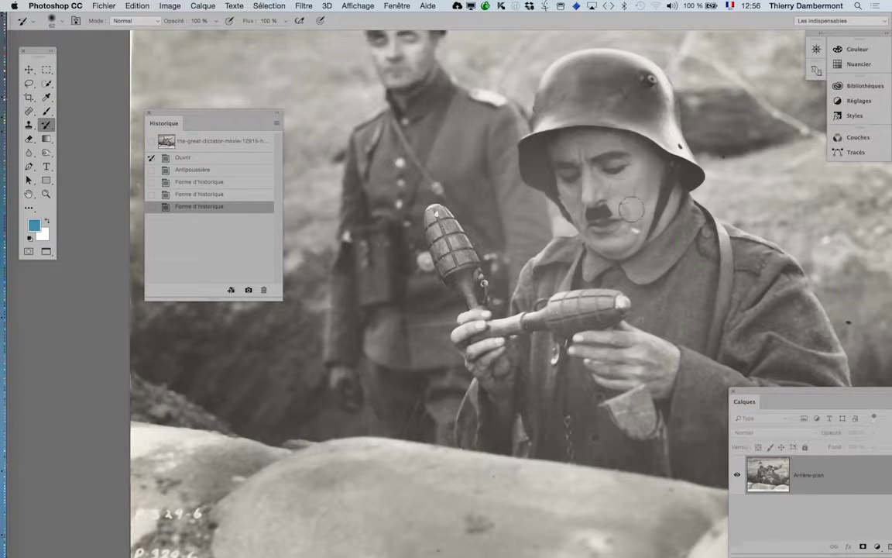
pyautogui.moveTo(643, 220); pyautogui.dragTo(675, 221)
# - Try restoring the original detail of the helmeted soldier's face with the History Brush and undo the strokes
pyautogui.click(595, 239)
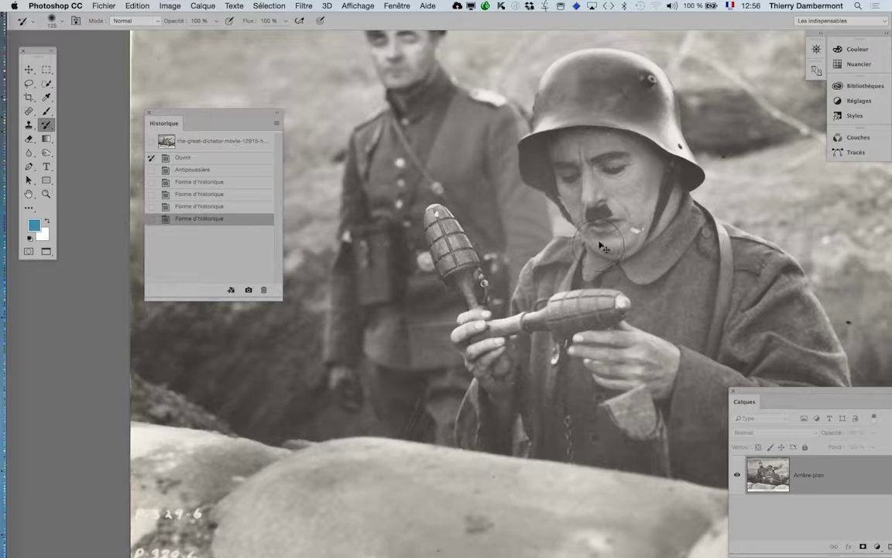
pyautogui.keyDown('super'); pyautogui.click(624, 206); pyautogui.keyUp('super')
pyautogui.press('super+z')
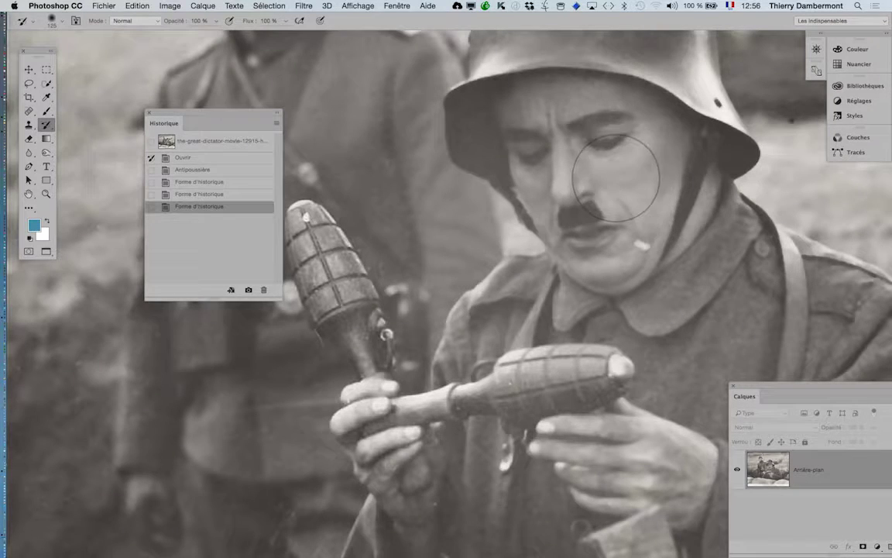
pyautogui.moveTo(529, 124)
pyautogui.mouseDown()
pyautogui.moveTo(563, 199)
pyautogui.moveTo(542, 224)
pyautogui.mouseUp()
pyautogui.press('super+z')
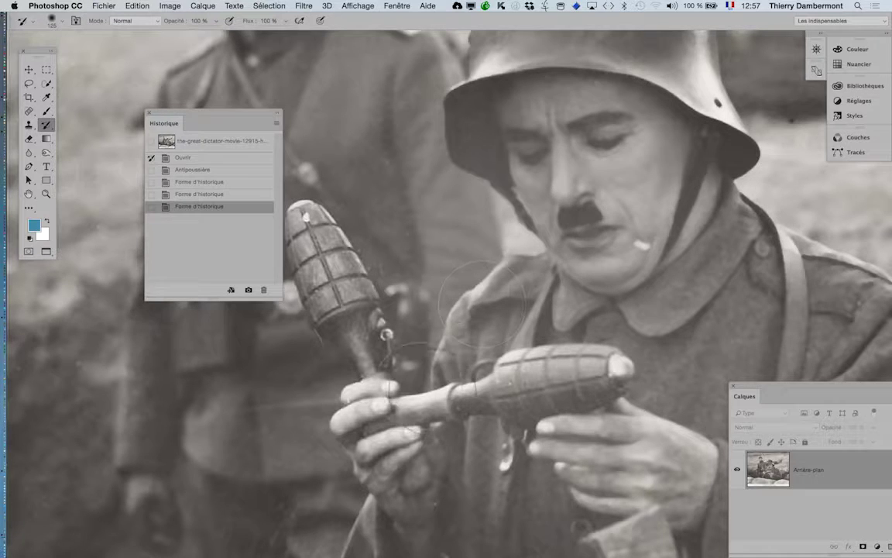
# - Restore the original detail of the helmeted soldier's shoulder, both hands and cuff with the History Brush at size 125
pyautogui.moveTo(438, 321); pyautogui.dragTo(496, 341)
pyautogui.moveTo(496, 387)
pyautogui.mouseDown()
pyautogui.moveTo(557, 418)
pyautogui.moveTo(585, 453)
pyautogui.mouseUp()
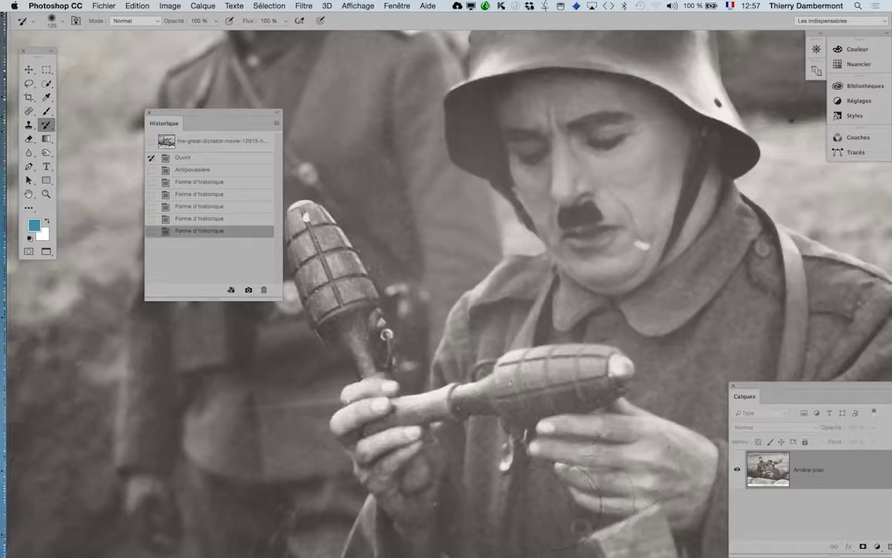
pyautogui.moveTo(364, 430); pyautogui.dragTo(352, 403)
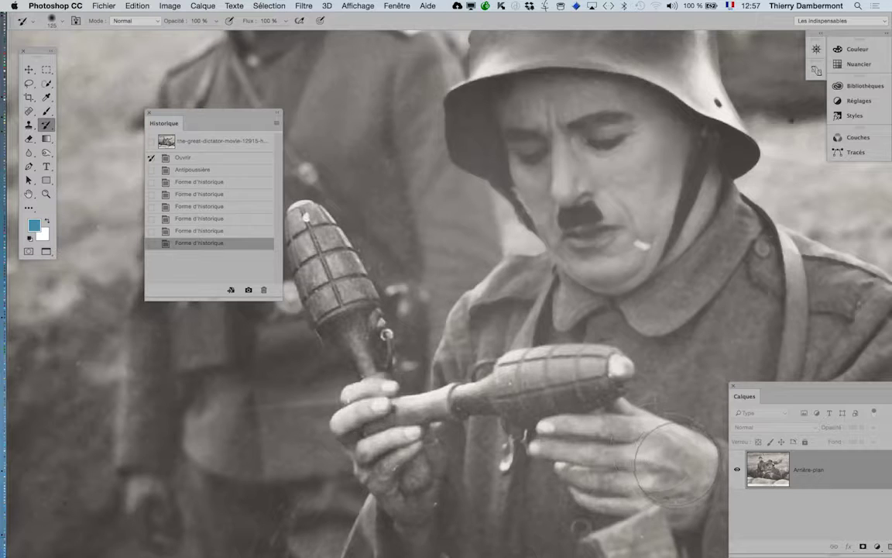
pyautogui.moveTo(675, 461); pyautogui.dragTo(573, 433)
pyautogui.scroll(-3, 374, 430)
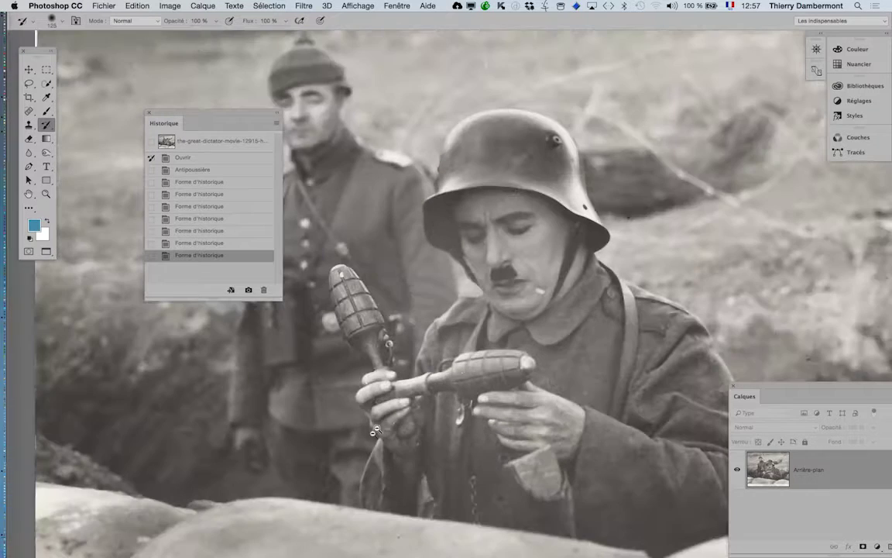
pyautogui.moveTo(348, 407); pyautogui.dragTo(411, 457)
# - Restore the original detail of the helmeted soldier's face and helmet edge with the History Brush, undoing the last stroke on the helmet
pyautogui.moveTo(461, 221); pyautogui.dragTo(425, 232)
pyautogui.moveTo(473, 255)
pyautogui.mouseDown()
pyautogui.moveTo(453, 271)
pyautogui.moveTo(429, 267)
pyautogui.mouseUp()
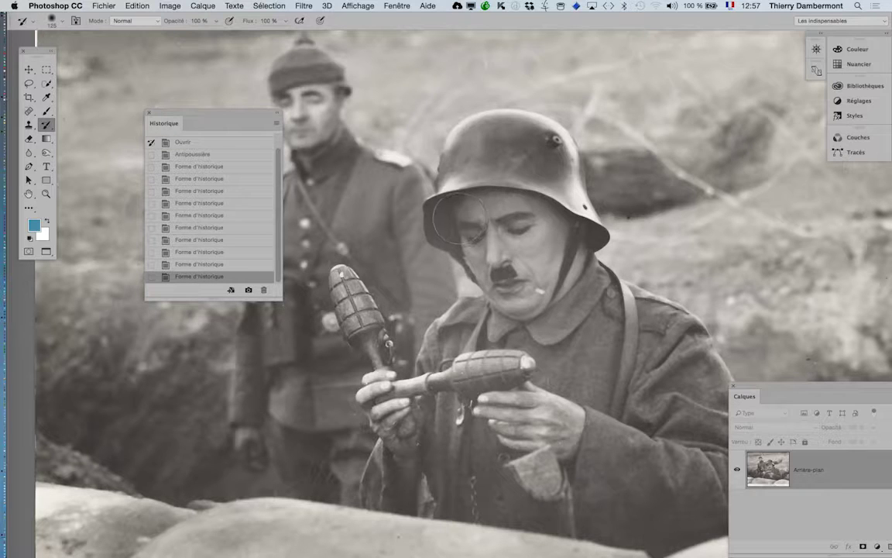
pyautogui.moveTo(418, 197); pyautogui.dragTo(503, 203)
pyautogui.moveTo(549, 154); pyautogui.dragTo(495, 172)
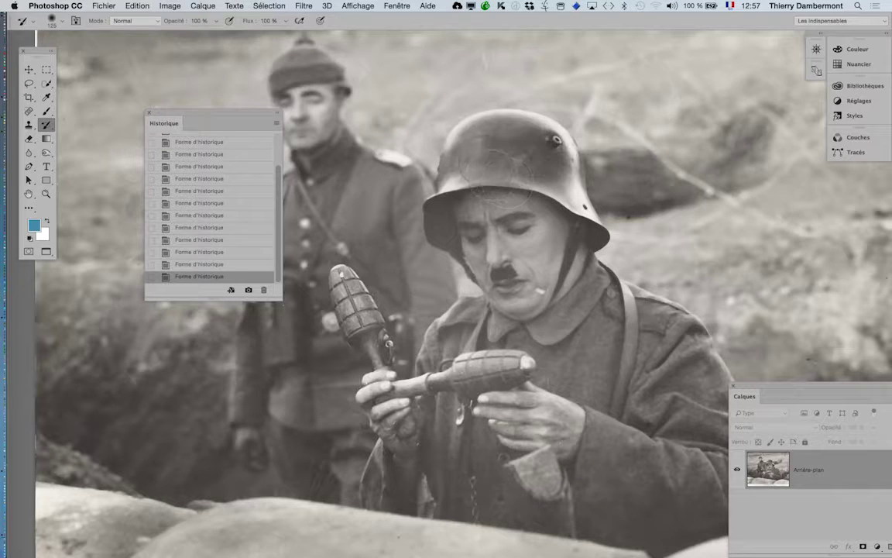
pyautogui.press('super+z')
pyautogui.moveTo(526, 212); pyautogui.dragTo(553, 245)
# - Restore the original detail of the lower coat around the chain with an enlarged History Brush
pyautogui.scroll(-10, 534, 292)
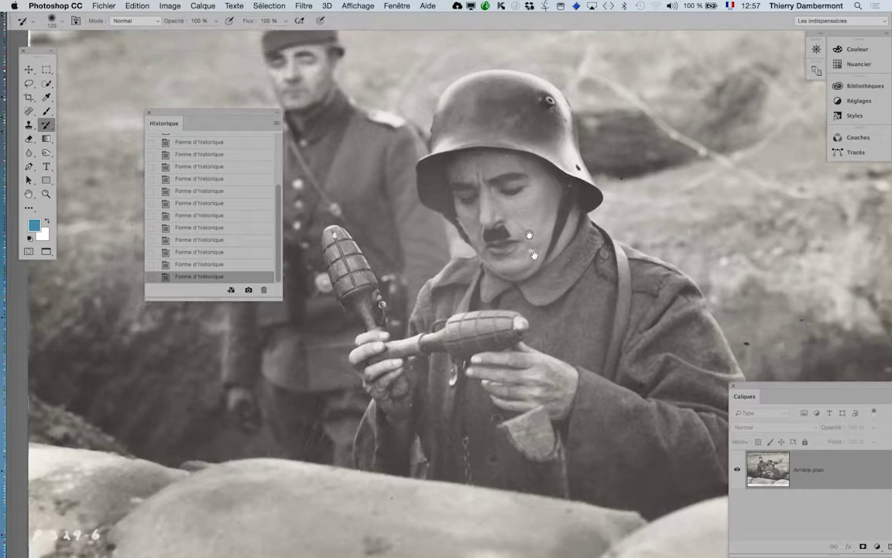
pyautogui.scroll(3, 578, 178)
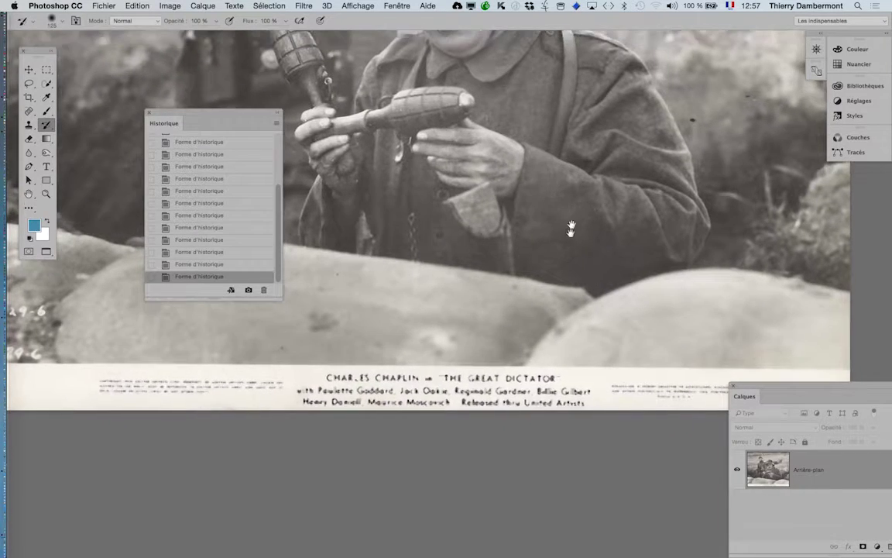
pyautogui.moveTo(569, 236)
pyautogui.mouseDown()
pyautogui.moveTo(607, 232)
pyautogui.moveTo(598, 232)
pyautogui.mouseUp()
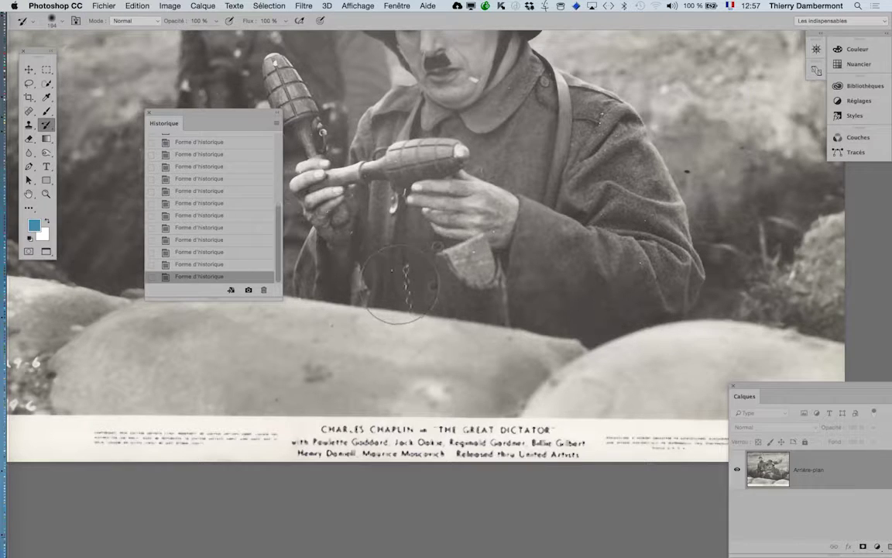
pyautogui.moveTo(326, 272); pyautogui.dragTo(453, 337)
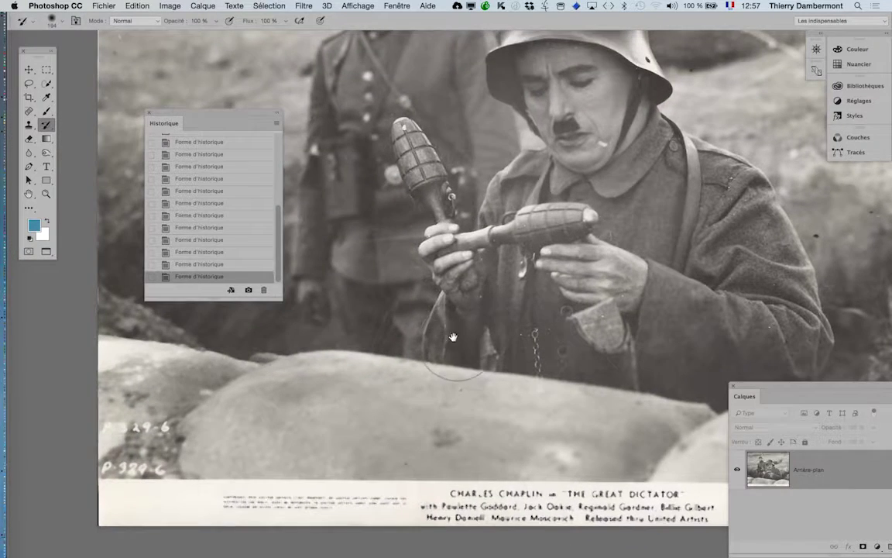
pyautogui.press('super+0')
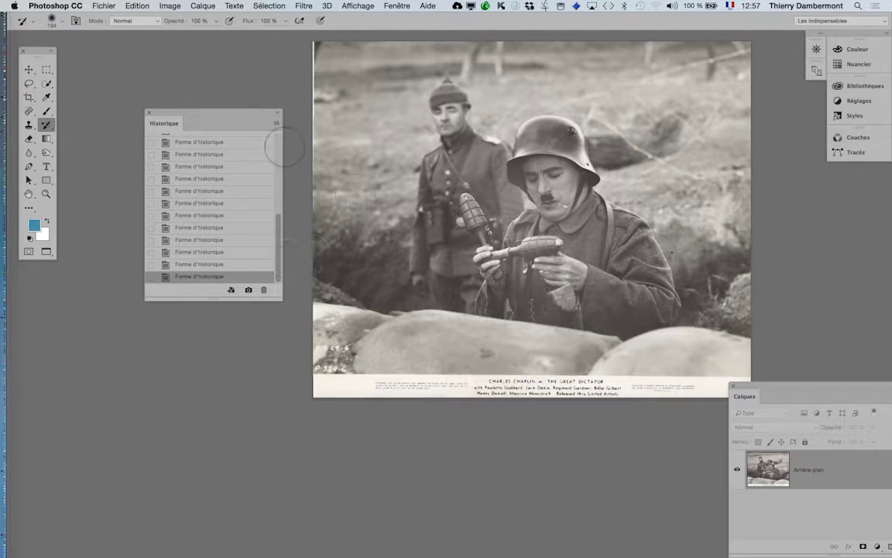
# - Shift the History panel and the photo aside and display the Actions panel
pyautogui.moveTo(248, 118); pyautogui.dragTo(165, 259)
pyautogui.moveTo(481, 192); pyautogui.dragTo(356, 207)
pyautogui.click(397, 5)
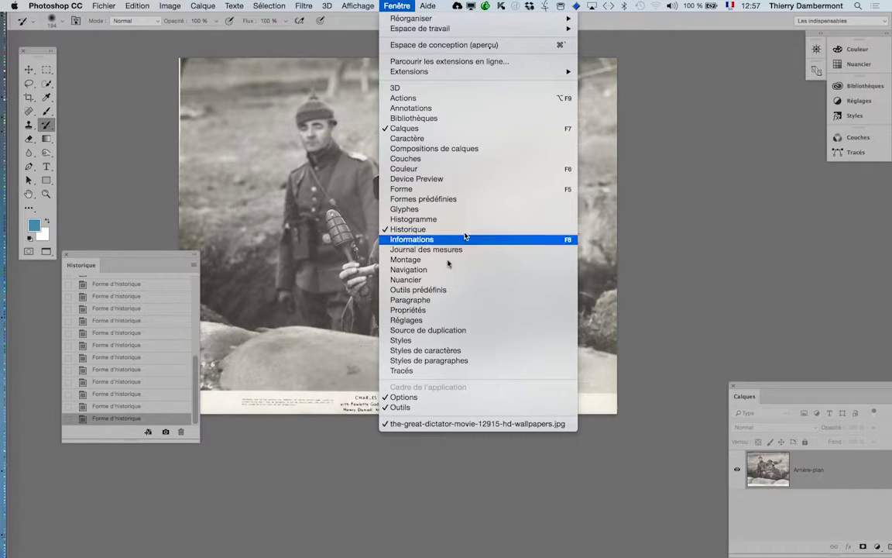
pyautogui.click(426, 99)
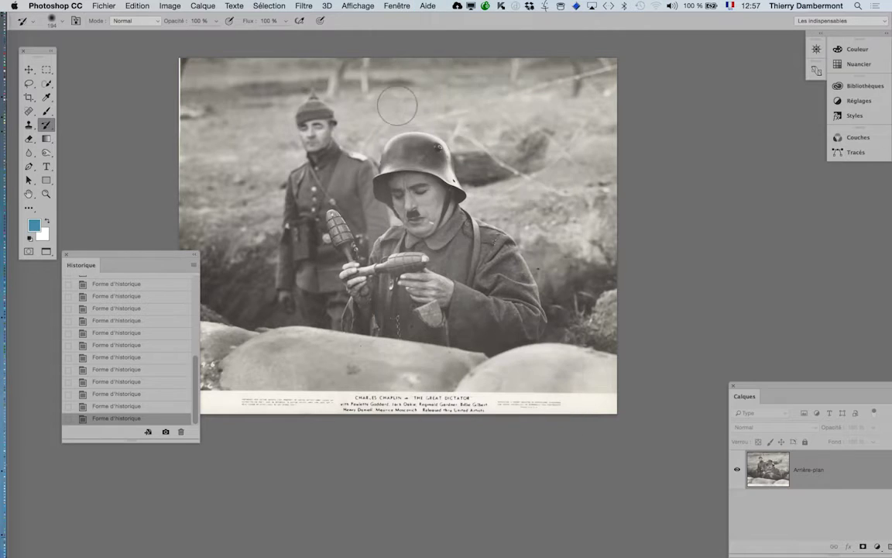
pyautogui.click(165, 7)
pyautogui.moveTo(174, 26)
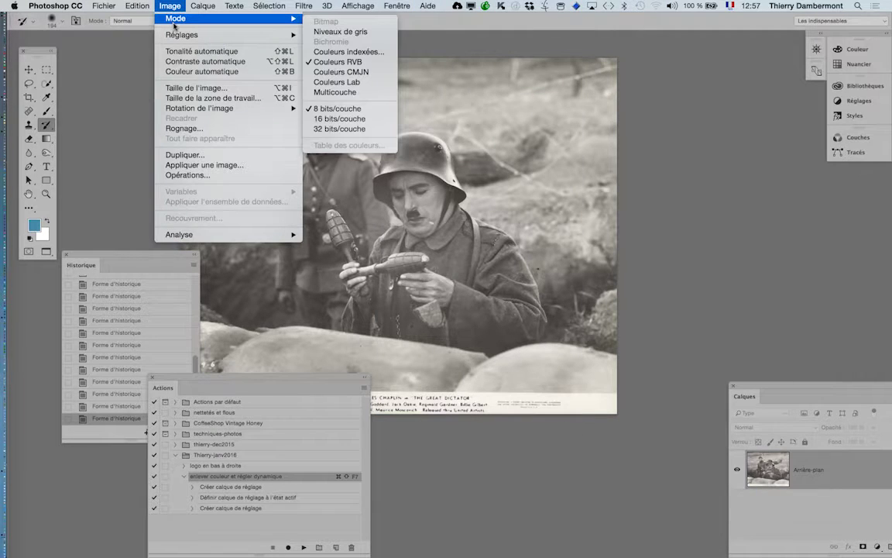
pyautogui.press('Escape')
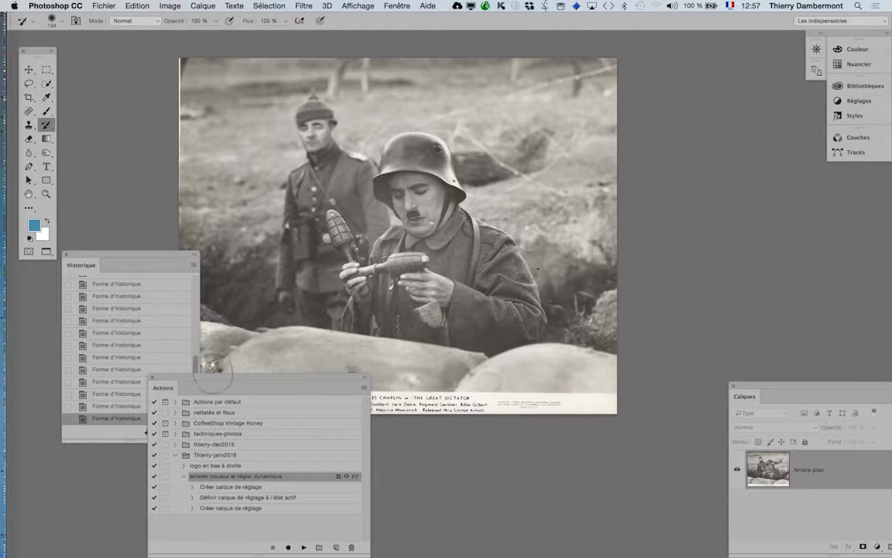
# - Run the action "enlever couleur et régler dynamique" on the photo and close the Actions panel
pyautogui.moveTo(216, 378); pyautogui.dragTo(682, 118)
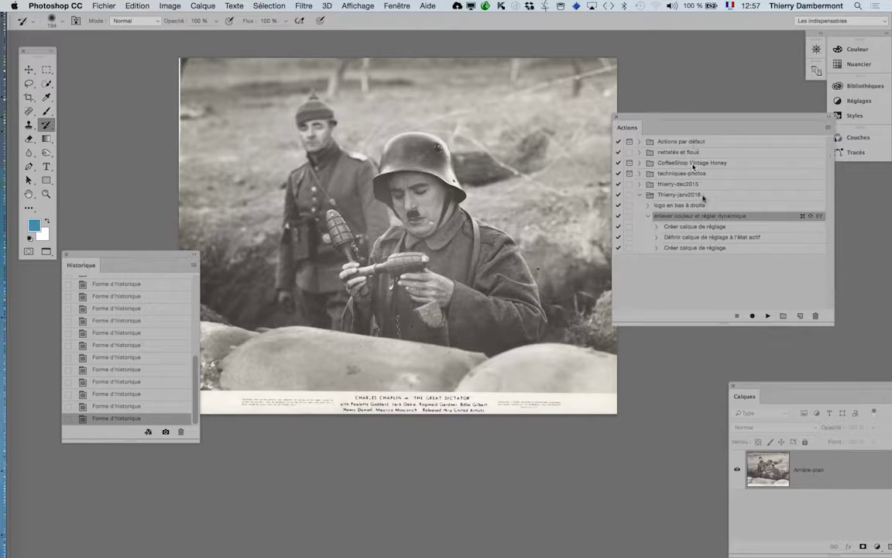
pyautogui.click(651, 216)
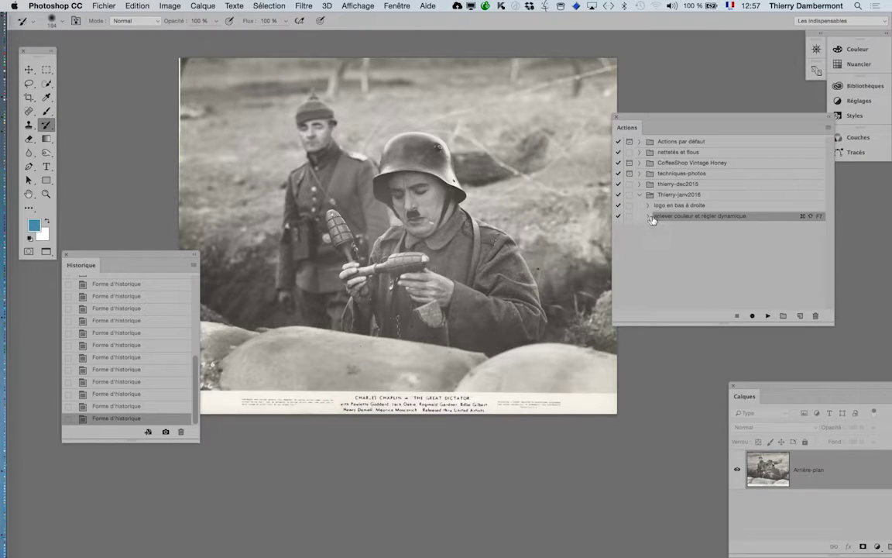
pyautogui.click(769, 316)
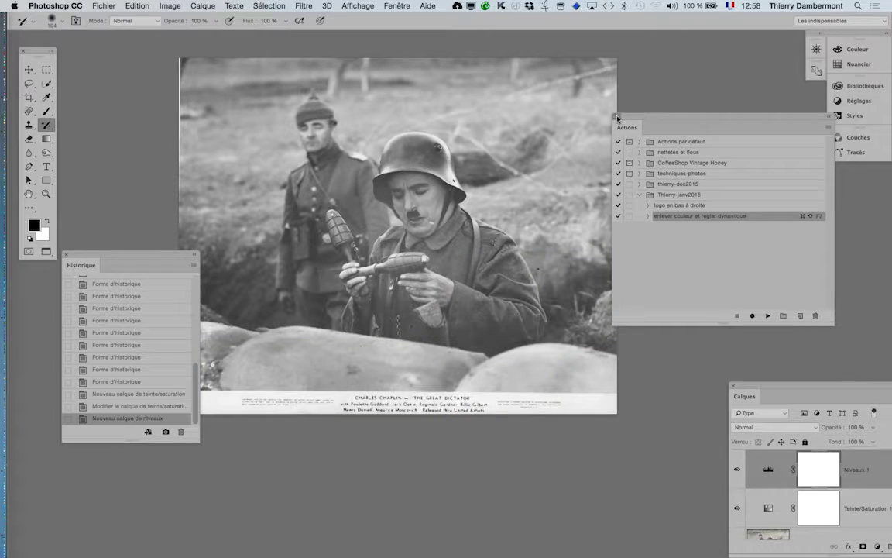
pyautogui.hotkey('alt', 'F9')
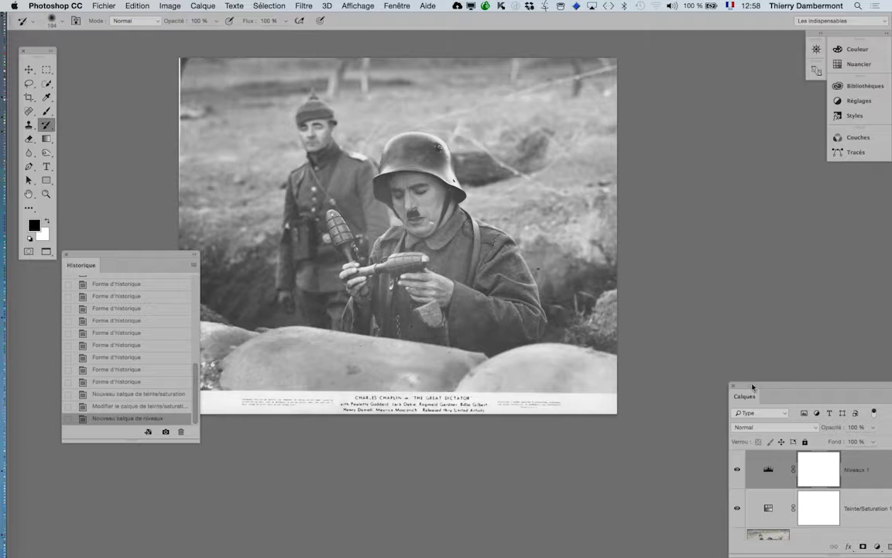
# - Set the Niveaux 1 adjustment's black input level to 51 and white input level to 247, and close the Properties and History panels
pyautogui.moveTo(752, 385); pyautogui.dragTo(637, 71)
pyautogui.doubleClick(651, 155)
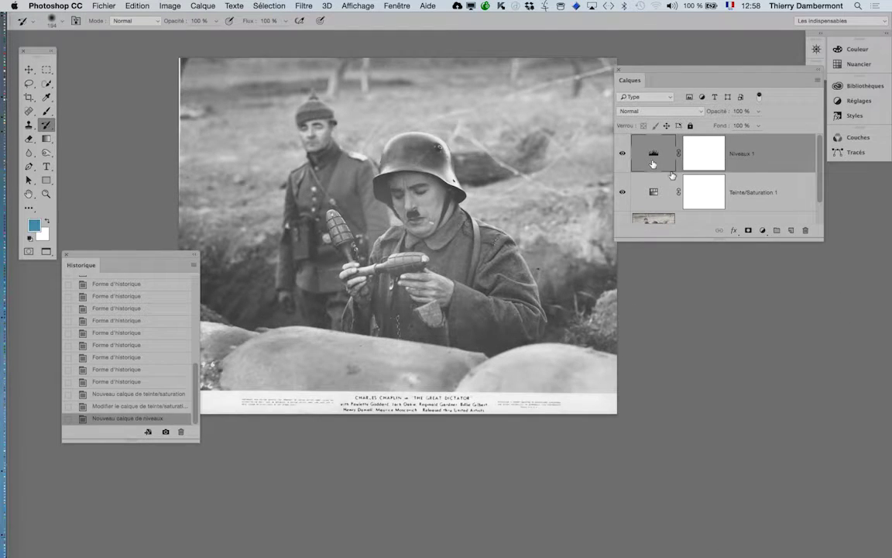
pyautogui.moveTo(54, 327); pyautogui.dragTo(563, 281)
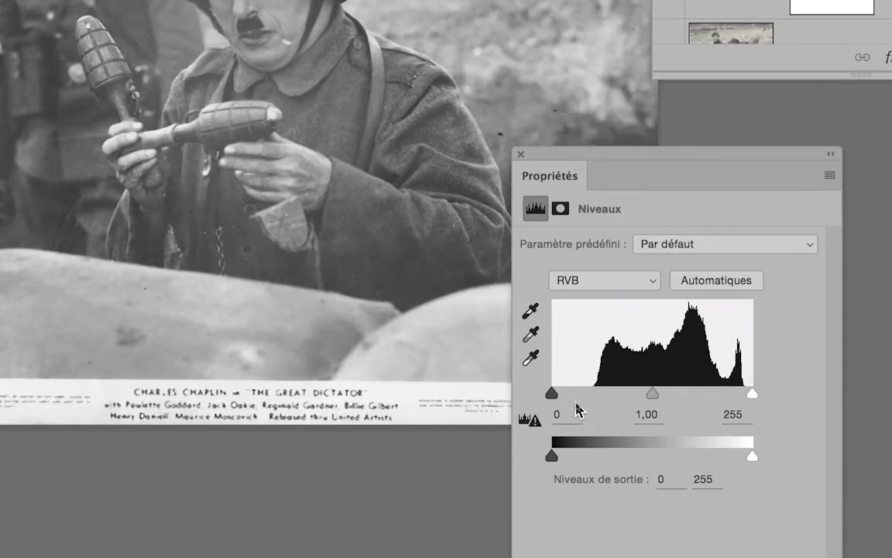
pyautogui.moveTo(552, 393); pyautogui.dragTo(594, 393)
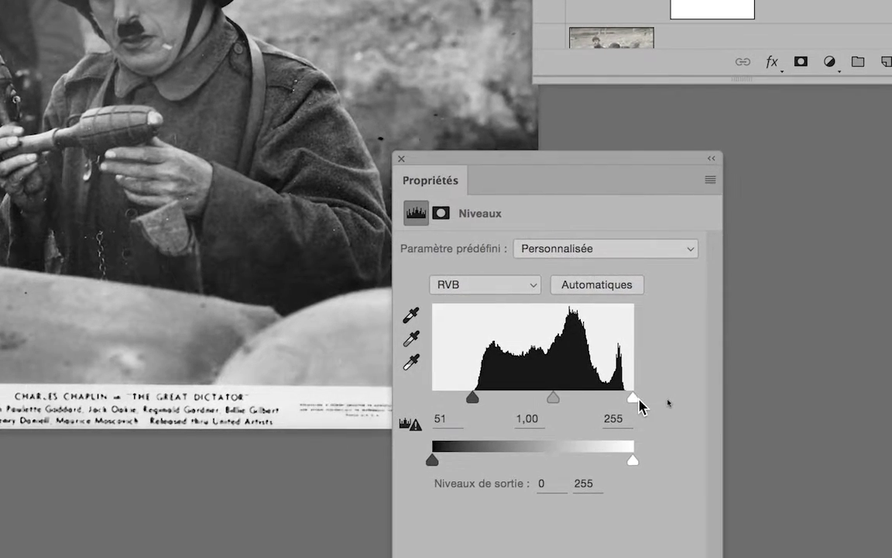
pyautogui.moveTo(638, 400); pyautogui.dragTo(632, 402)
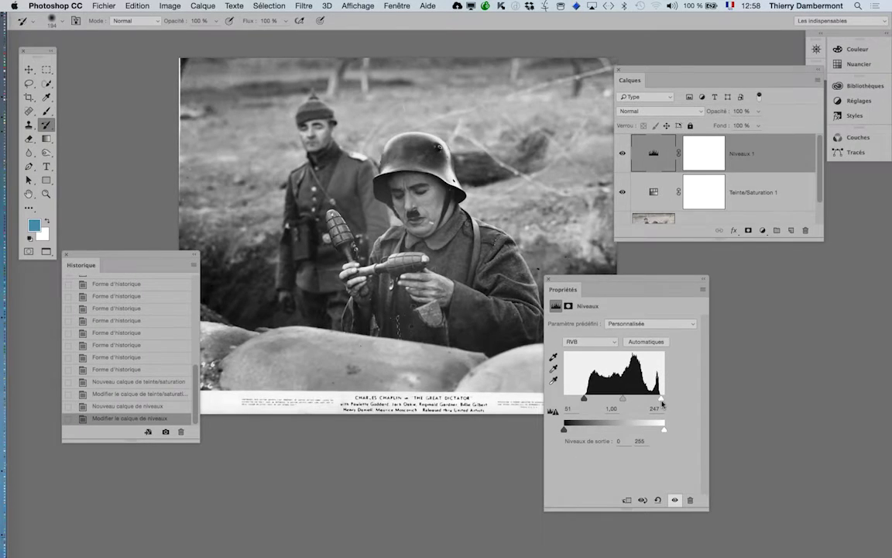
pyautogui.moveTo(618, 400); pyautogui.dragTo(623, 400)
pyautogui.click(550, 279)
pyautogui.click(74, 254)
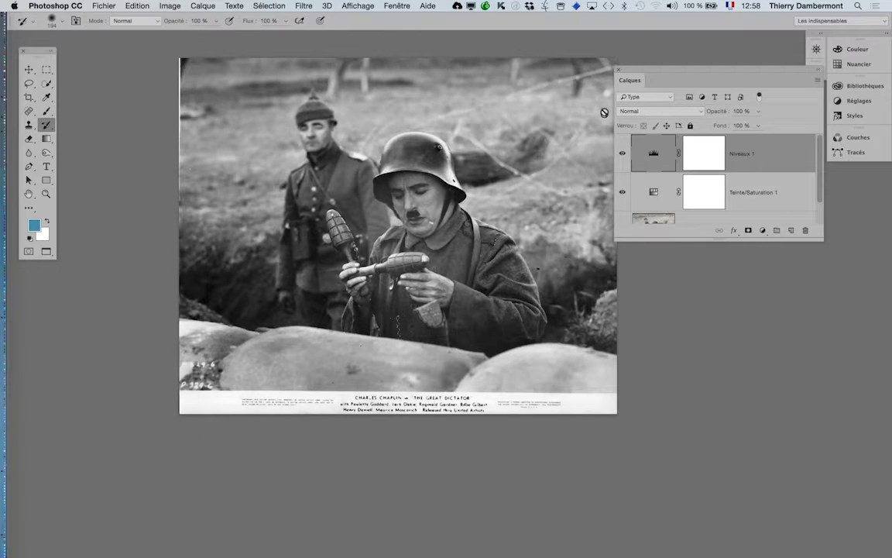
# - Lengthen the Layers panel until all layers down to Arrière-plan are shown
pyautogui.scroll(2, 403, 198)
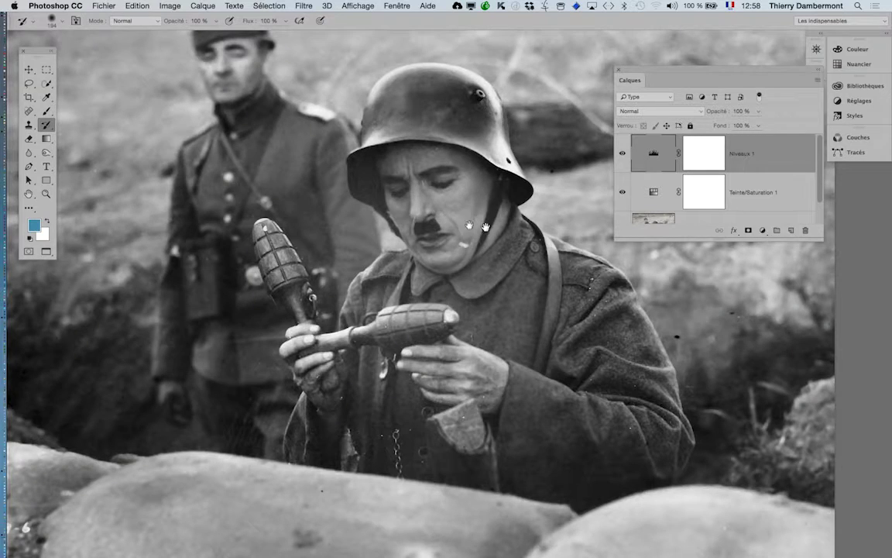
pyautogui.hscroll(5, 438, 207)
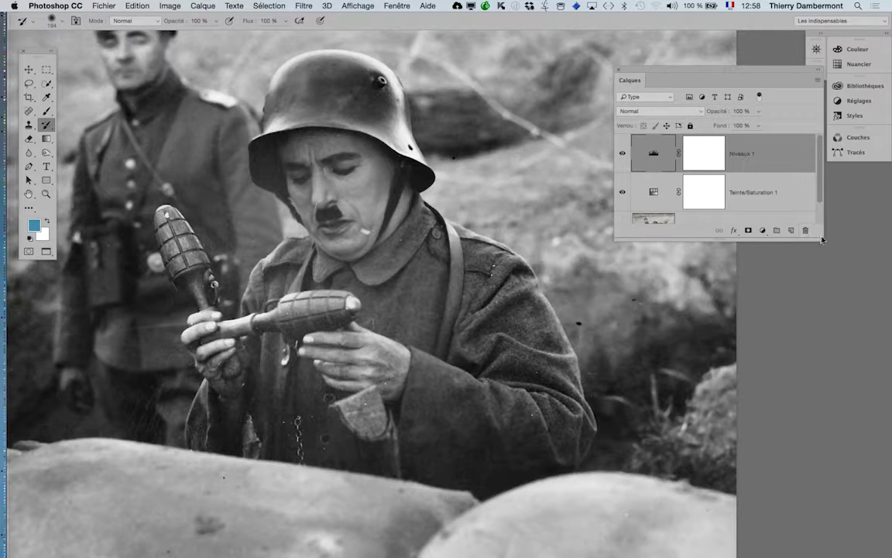
pyautogui.moveTo(821, 239); pyautogui.dragTo(822, 325)
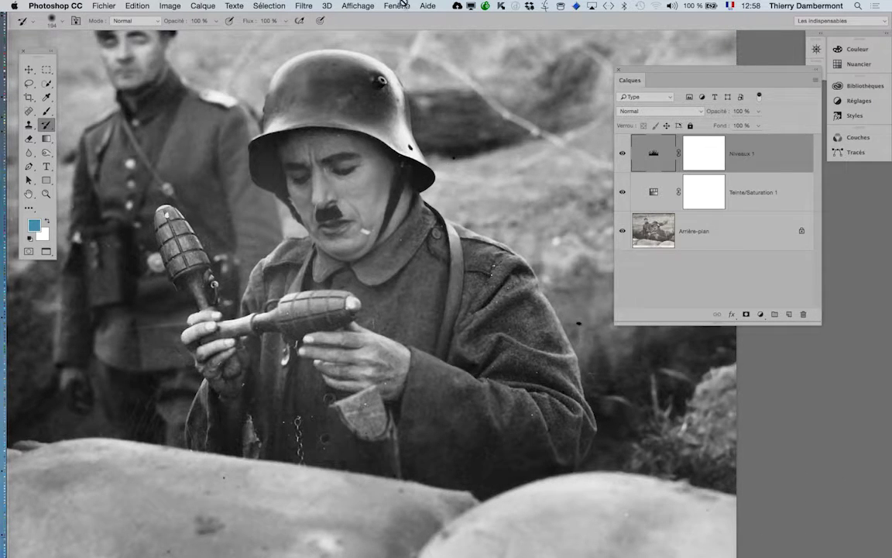
# - Reopen the History panel beside the Layers panel and enlarge it to list every recorded state
pyautogui.click(397, 5)
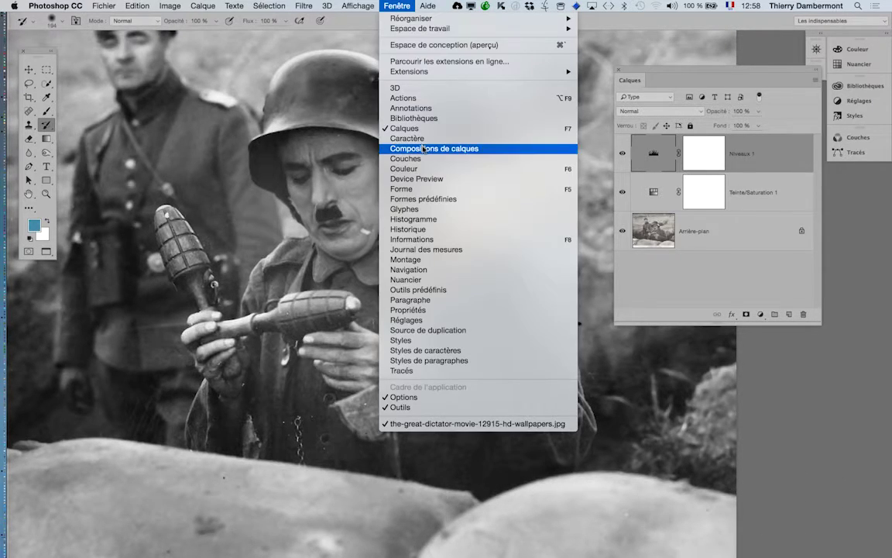
pyautogui.click(428, 229)
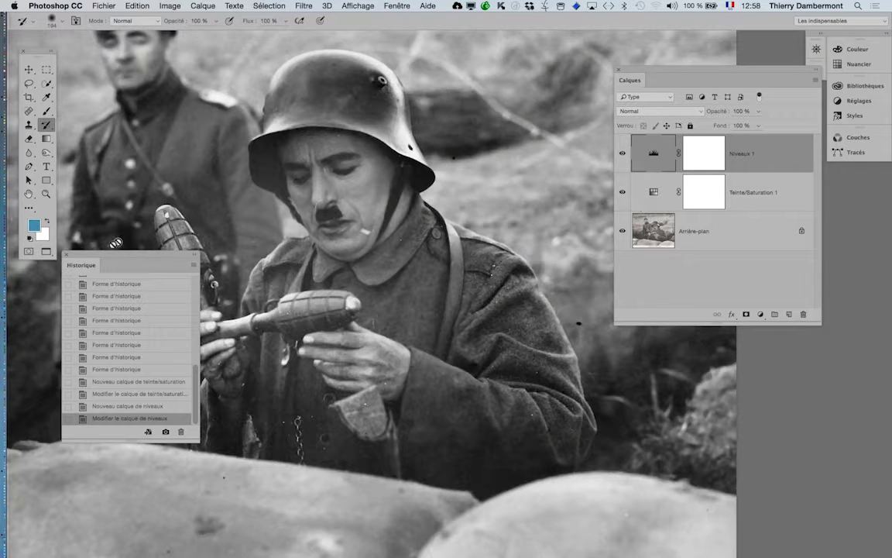
pyautogui.moveTo(107, 261); pyautogui.dragTo(498, 91)
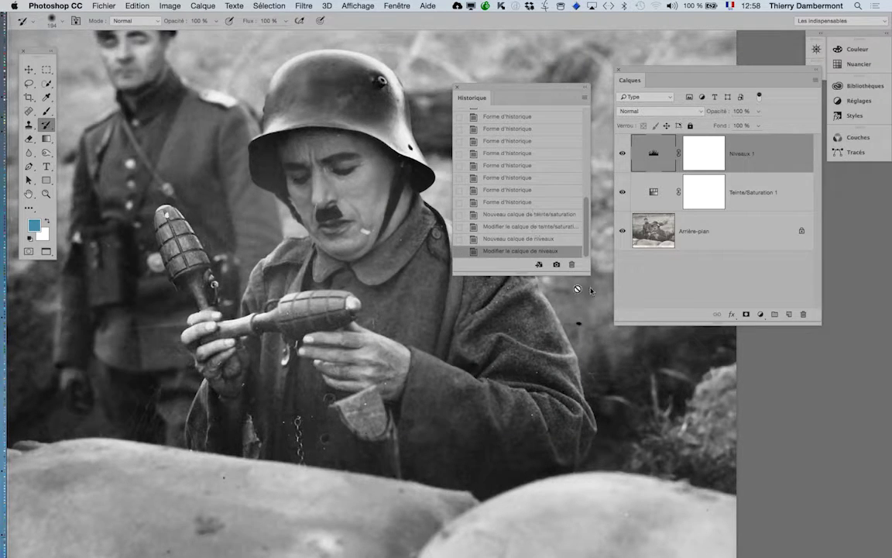
pyautogui.moveTo(588, 274); pyautogui.dragTo(607, 528)
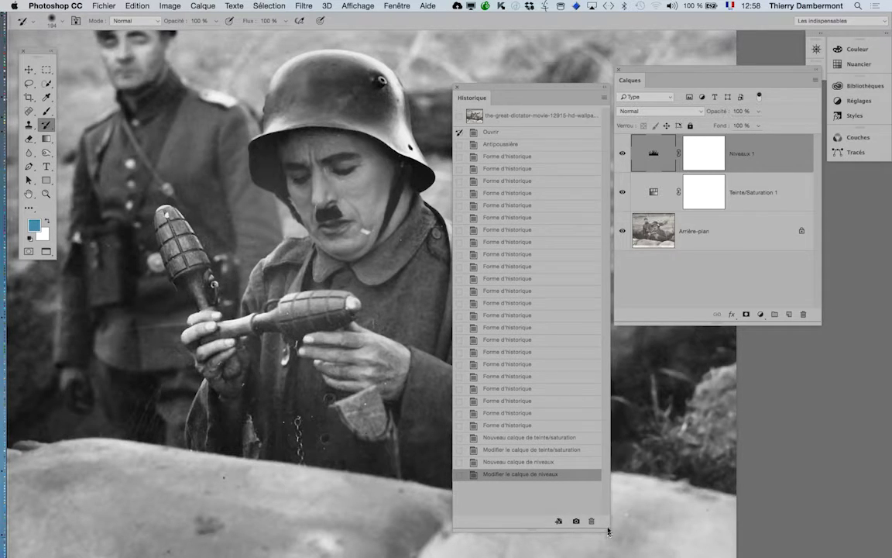
# - Compare the original Ouvrir state with the final Levels state in the history, switching between them twice
pyautogui.click(497, 133)
pyautogui.moveTo(502, 83); pyautogui.dragTo(566, 49)
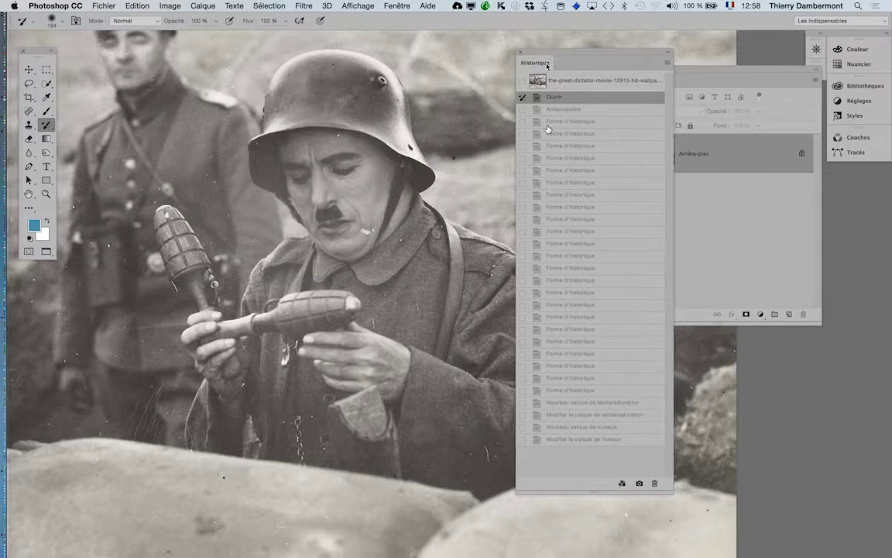
pyautogui.click(583, 440)
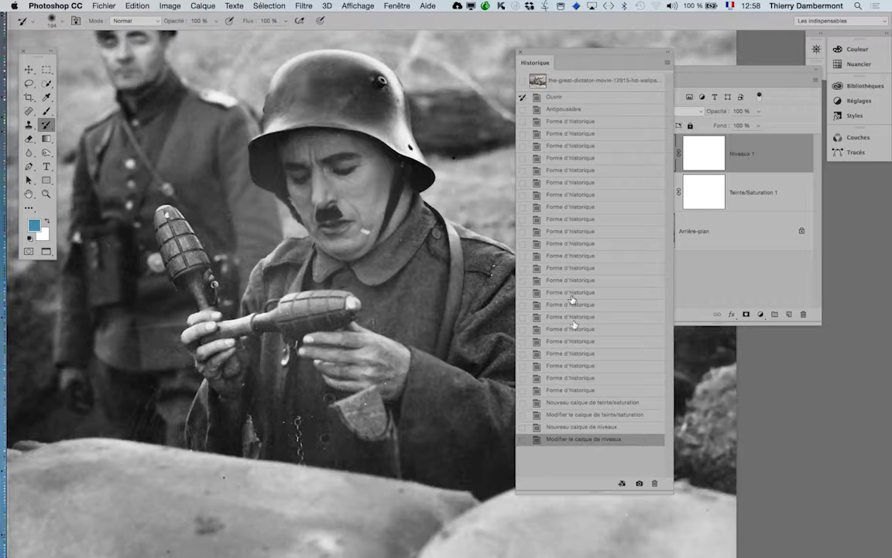
pyautogui.click(556, 98)
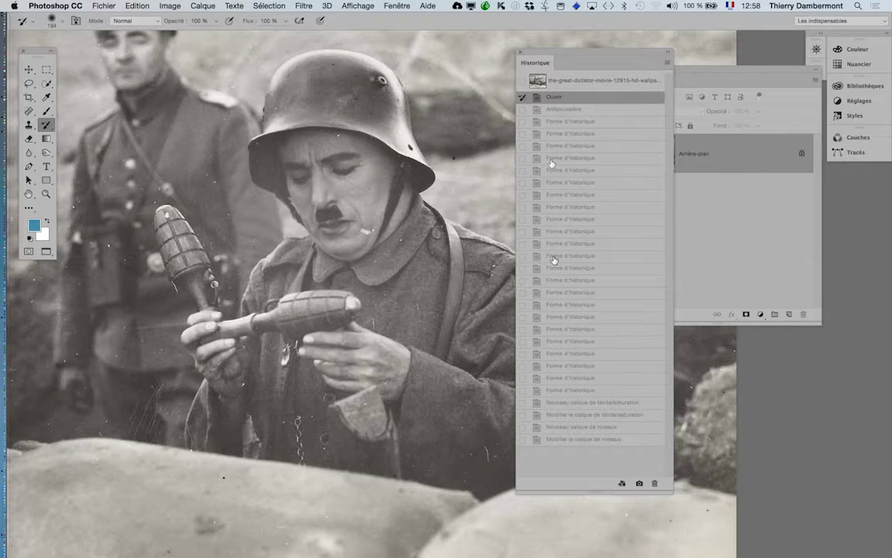
pyautogui.click(578, 440)
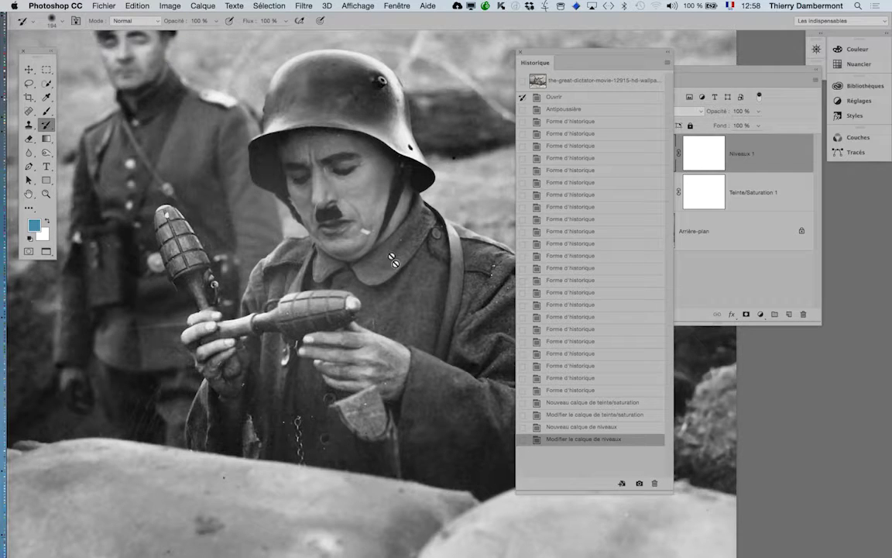
# - Arrange the whole photo, the History panel and the Layers panel side by side without overlap
pyautogui.press('super+minus')
pyautogui.press('super+minus')
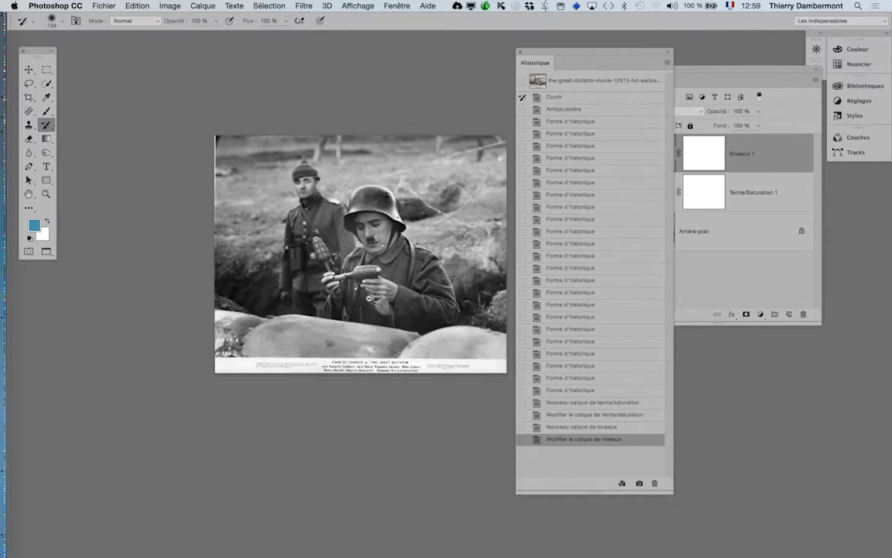
pyautogui.moveTo(364, 292); pyautogui.dragTo(280, 272)
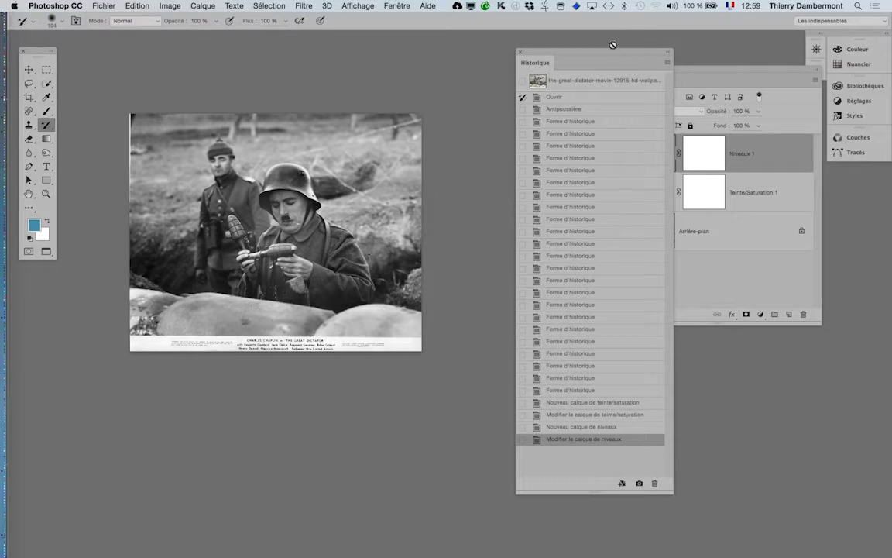
pyautogui.moveTo(611, 55); pyautogui.dragTo(535, 48)
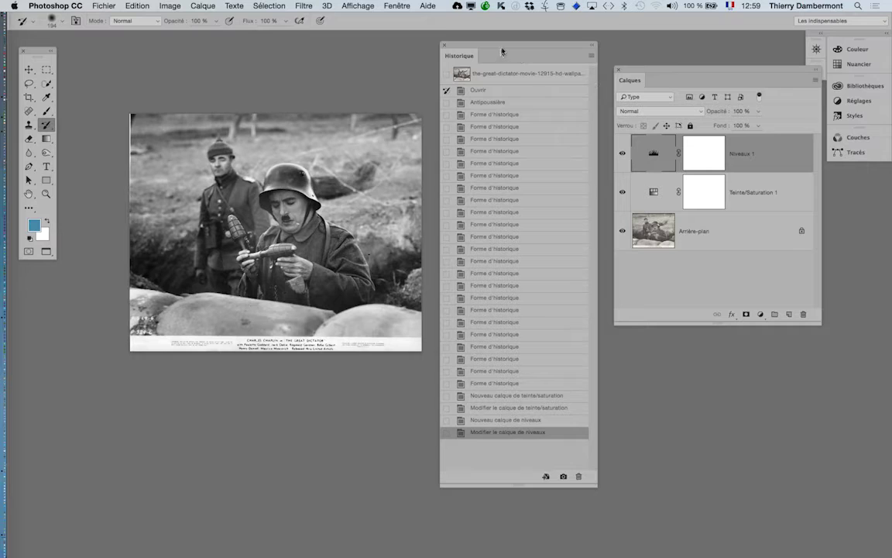
pyautogui.moveTo(507, 49); pyautogui.dragTo(513, 49)
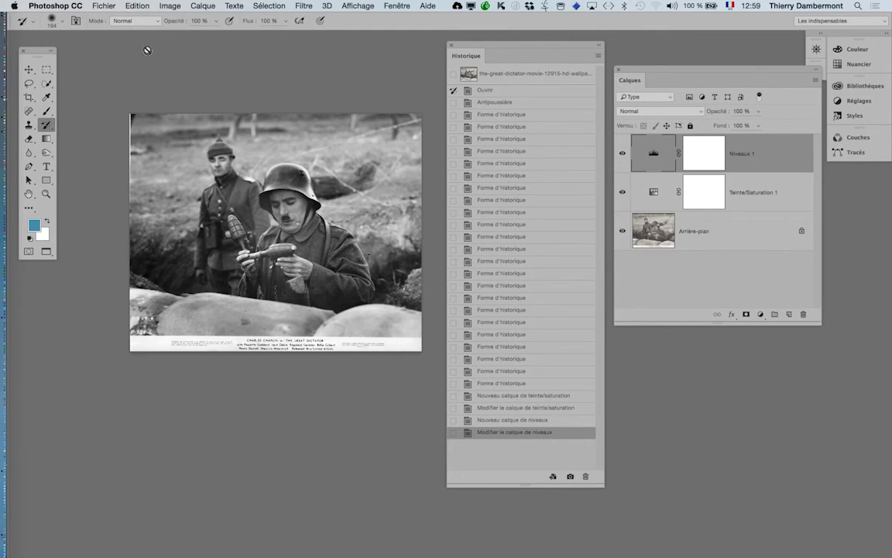
# - Save the retouched photo in Photoshop format with its layers
pyautogui.click(100, 5)
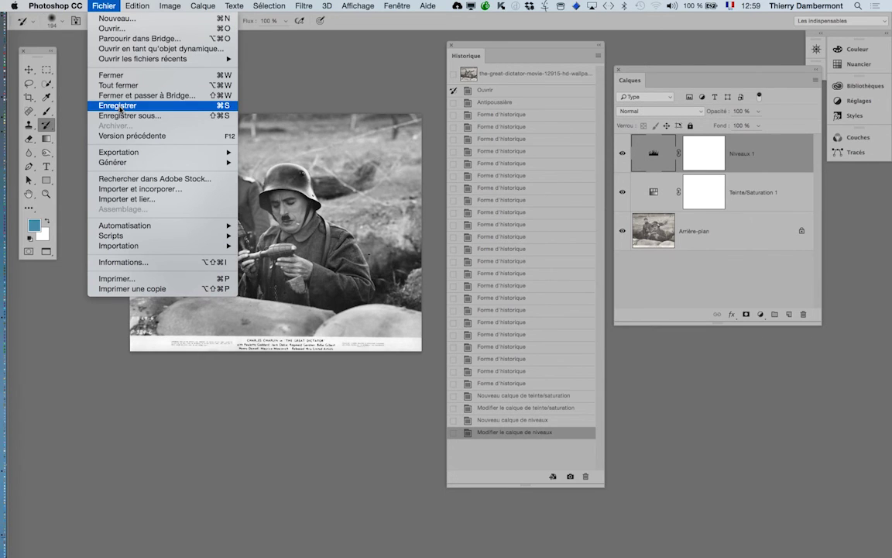
pyautogui.click(112, 105)
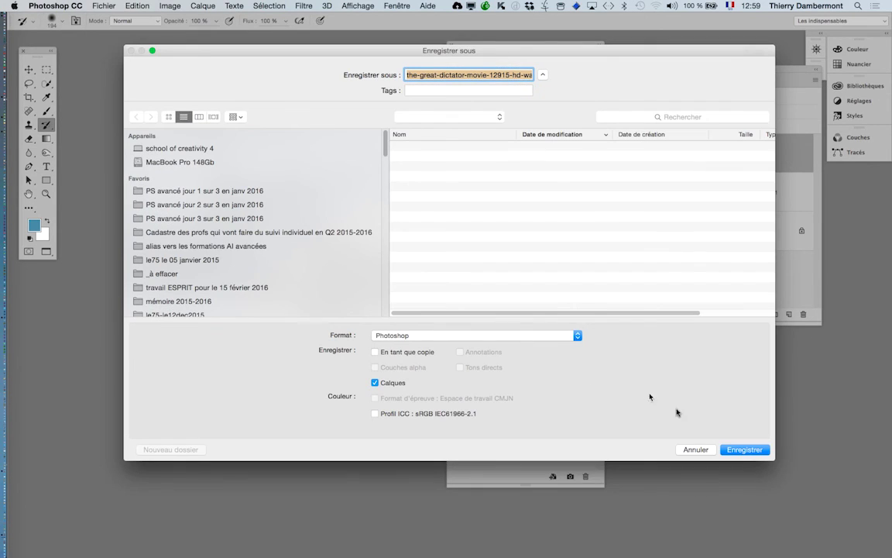